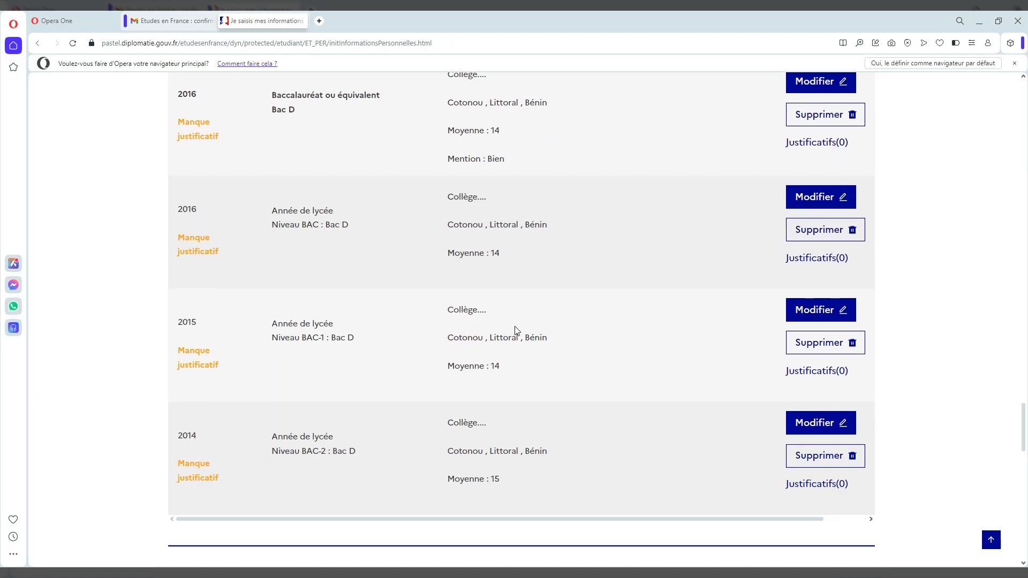
Step: Review the Mon cursus entries from the 2014 lycée year up to the most recent activities, checking years, diplomas and missing supporting documents
{"action": "scroll", "coordinate": [515, 326], "scroll_direction": "up", "scroll_amount": 3}
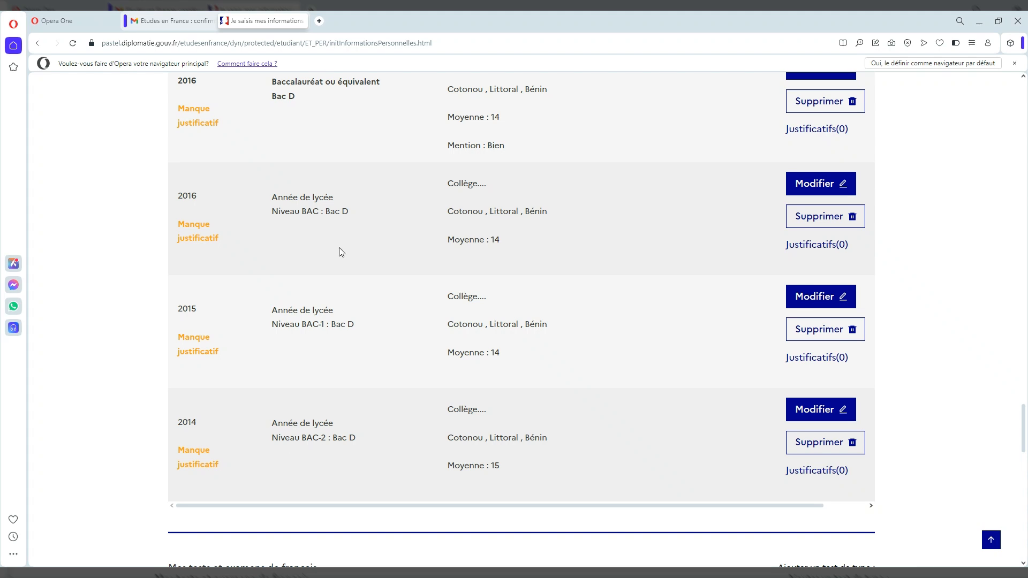
{"action": "scroll", "coordinate": [342, 250], "scroll_direction": "up", "scroll_amount": 1}
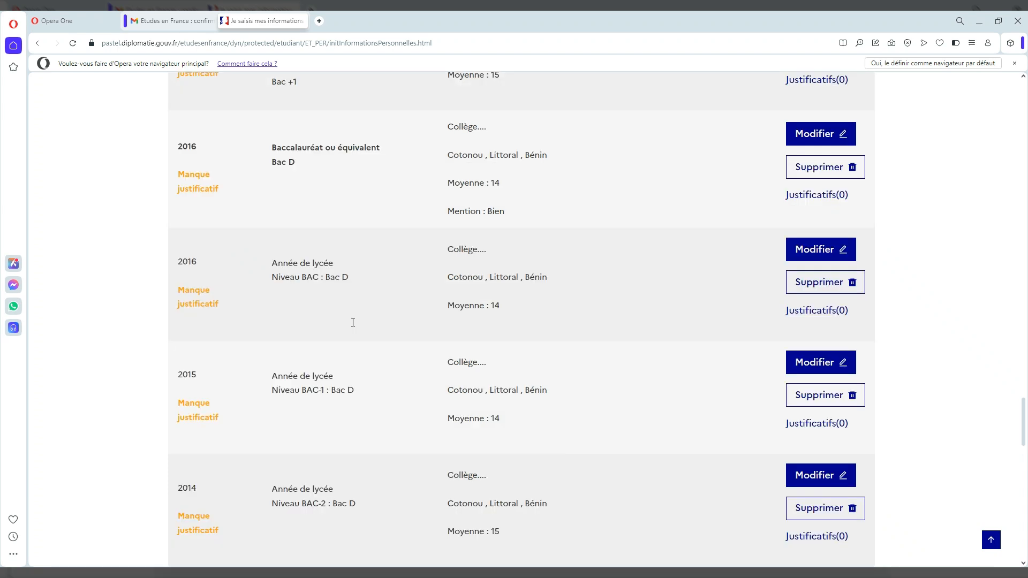
{"action": "scroll", "coordinate": [353, 322], "scroll_direction": "up", "scroll_amount": 1}
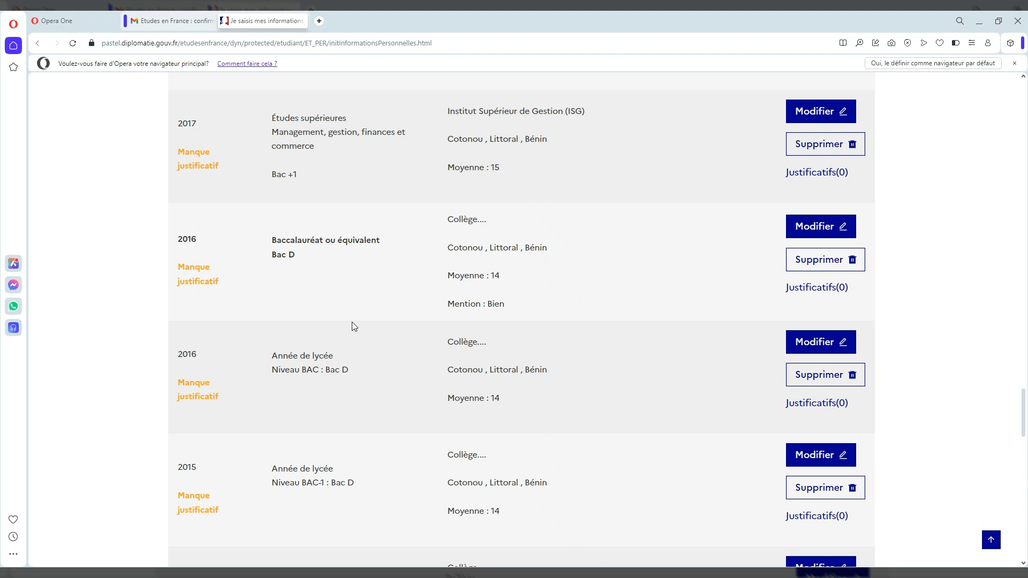
{"action": "scroll", "coordinate": [351, 322], "scroll_direction": "up", "scroll_amount": 1}
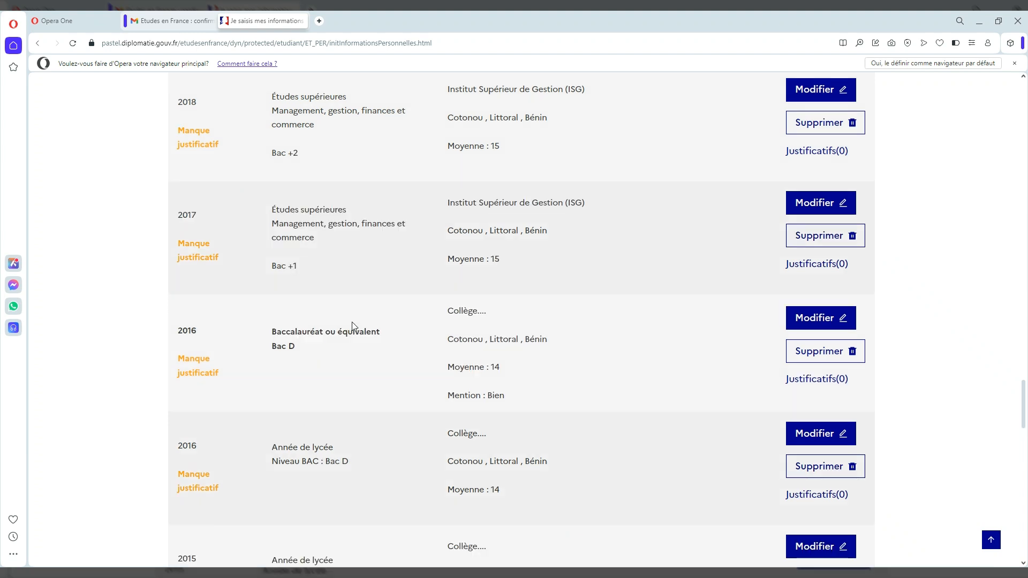
{"action": "scroll", "coordinate": [346, 346], "scroll_direction": "up", "scroll_amount": 1}
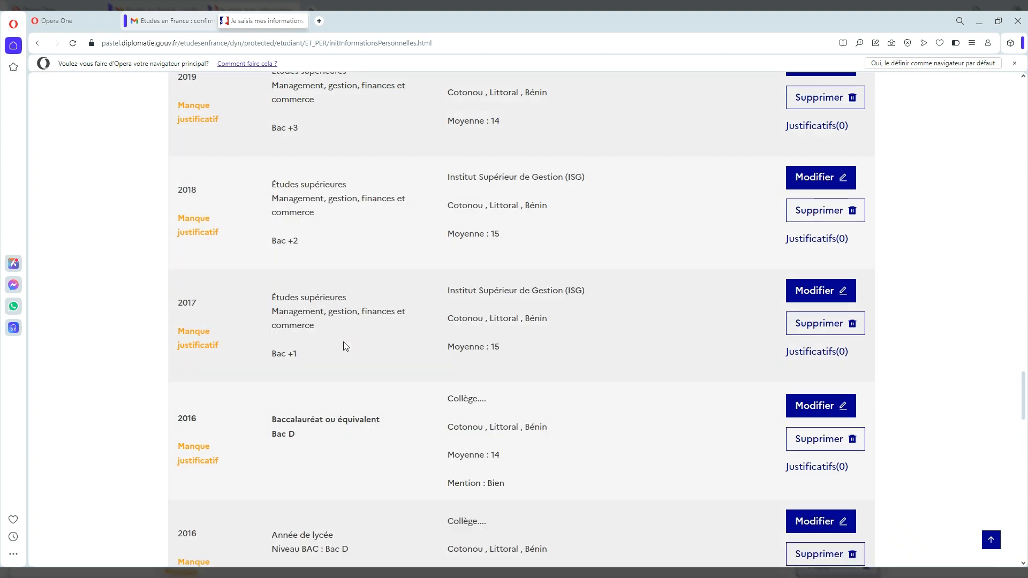
{"action": "scroll", "coordinate": [327, 495], "scroll_direction": "up", "scroll_amount": 1}
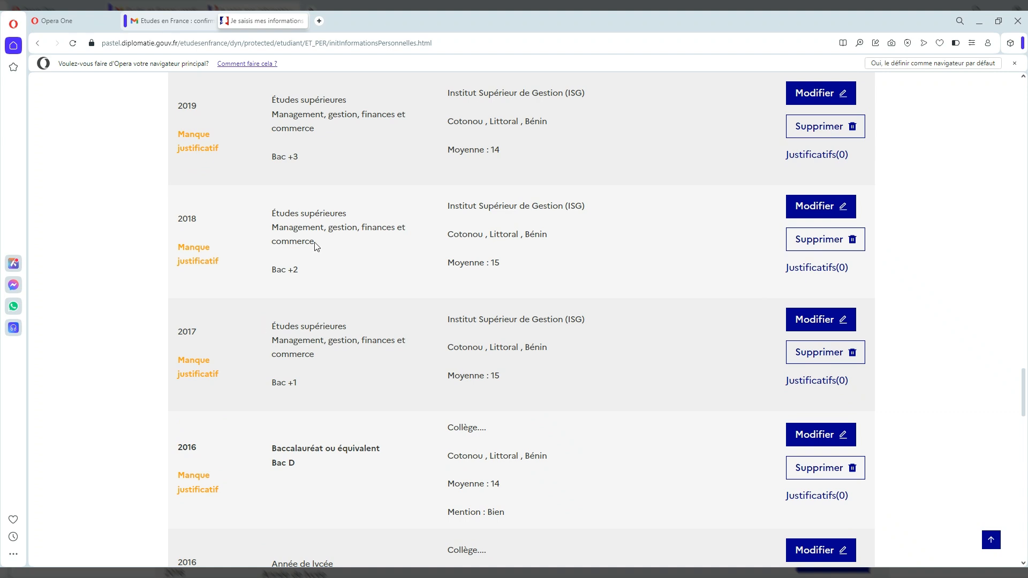
{"action": "scroll", "coordinate": [316, 246], "scroll_direction": "up", "scroll_amount": 3}
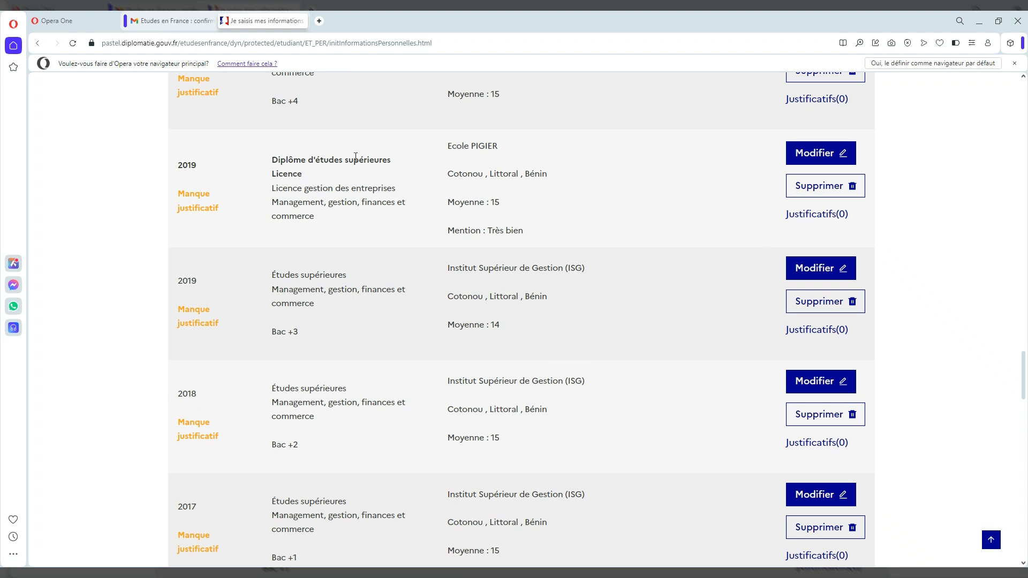
{"action": "scroll", "coordinate": [343, 246], "scroll_direction": "up", "scroll_amount": 3}
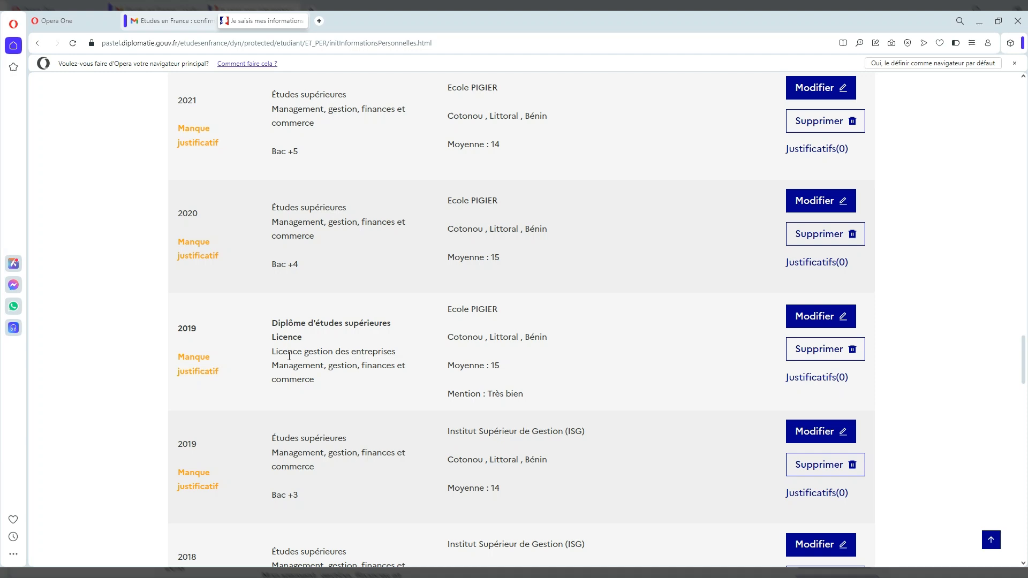
{"action": "scroll", "coordinate": [289, 356], "scroll_direction": "up", "scroll_amount": 2}
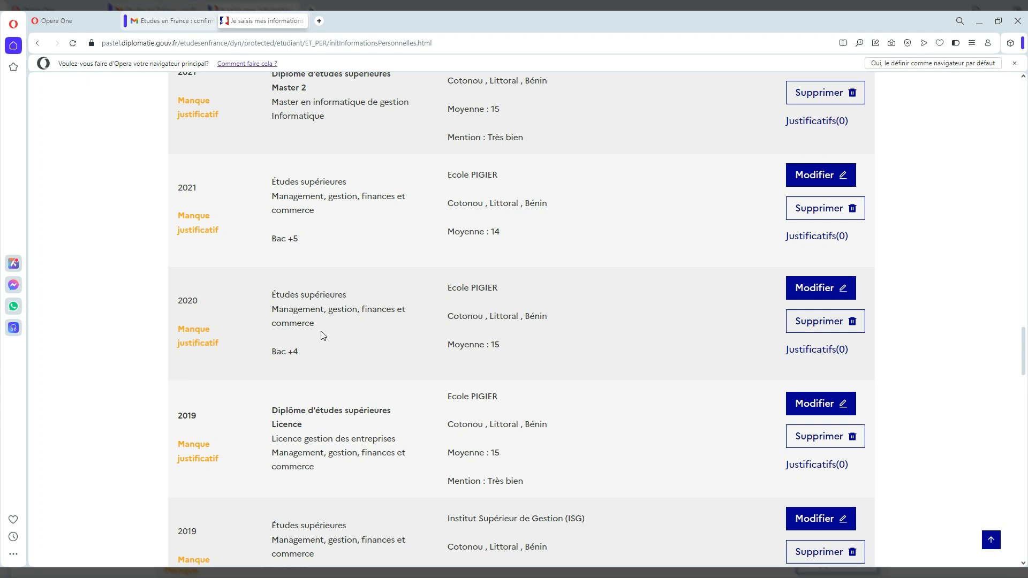
{"action": "scroll", "coordinate": [323, 335], "scroll_direction": "up", "scroll_amount": 1}
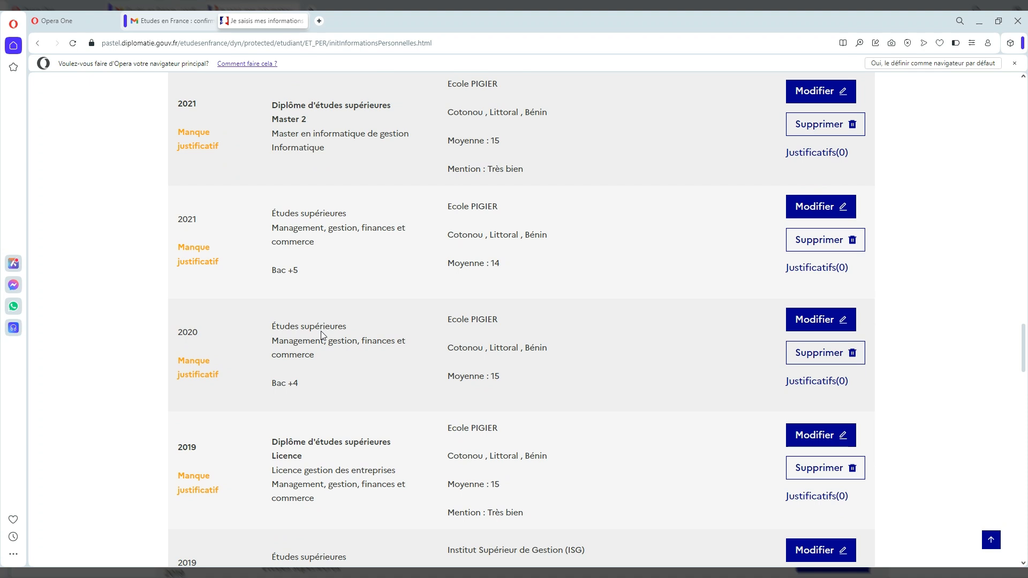
{"action": "scroll", "coordinate": [322, 336], "scroll_direction": "up", "scroll_amount": 2}
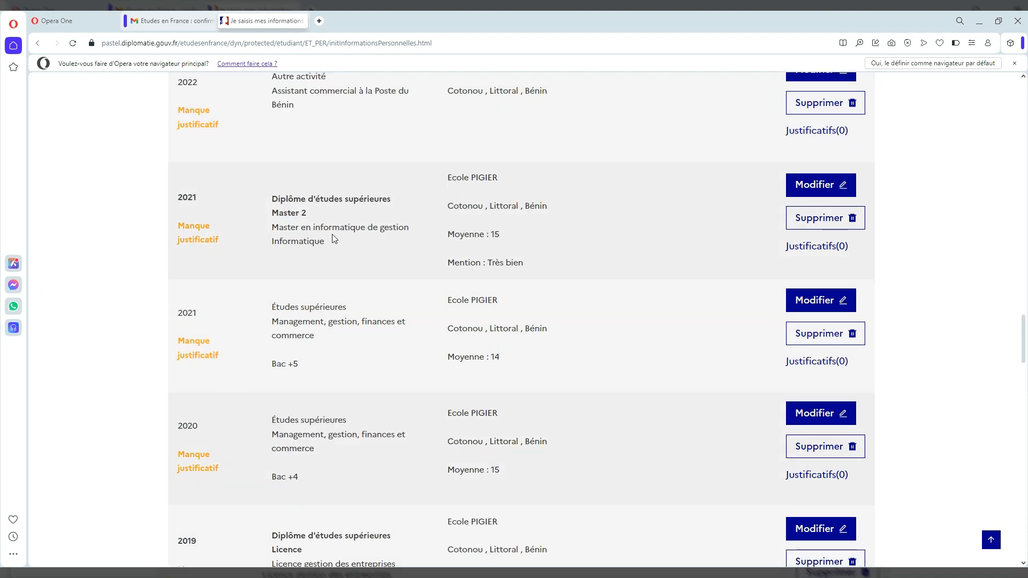
{"action": "scroll", "coordinate": [332, 239], "scroll_direction": "up", "scroll_amount": 1}
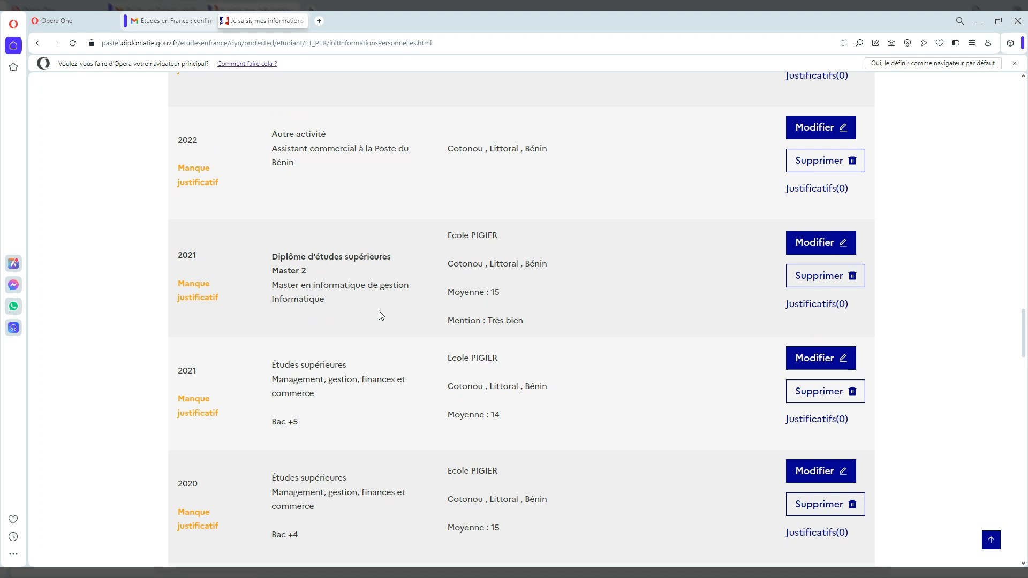
{"action": "scroll", "coordinate": [380, 315], "scroll_direction": "up", "scroll_amount": 2}
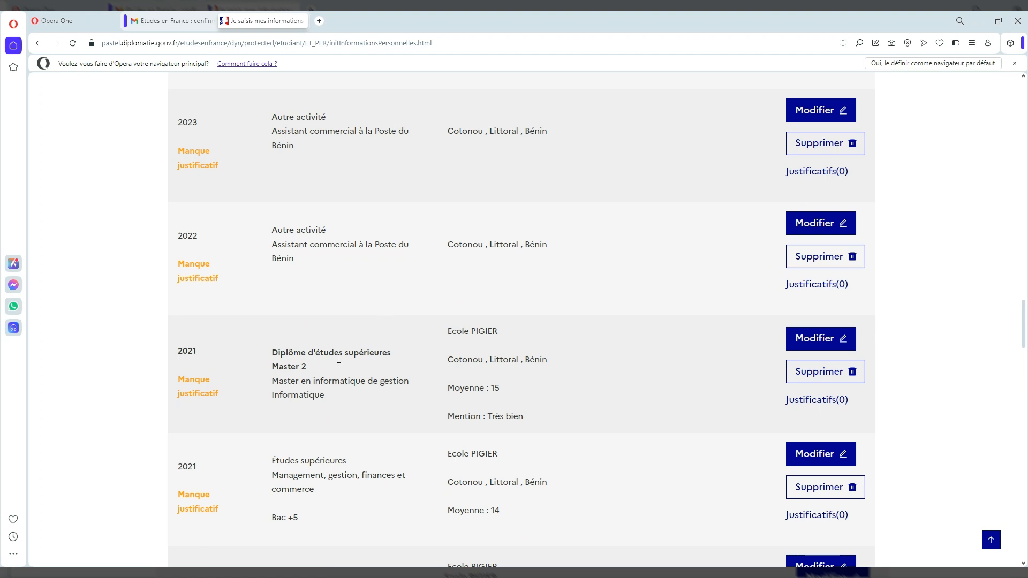
{"action": "scroll", "coordinate": [339, 359], "scroll_direction": "up", "scroll_amount": 2}
{"action": "scroll", "coordinate": [339, 358], "scroll_direction": "up", "scroll_amount": 1}
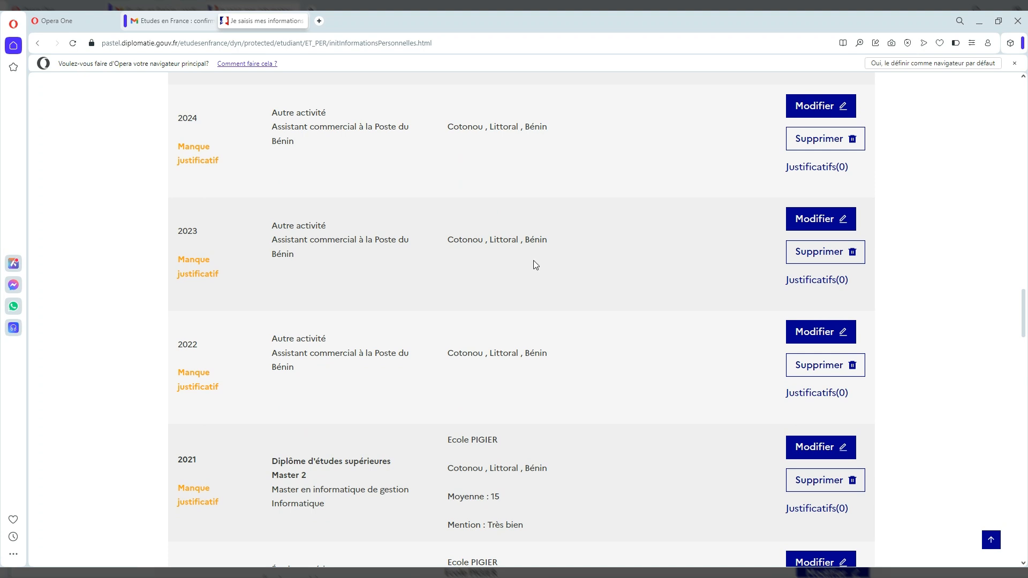
{"action": "scroll", "coordinate": [623, 230], "scroll_direction": "up", "scroll_amount": 2}
Step: Open the Mon cursus entry form for "Une autre activité", examine its fields down to the description, and cancel without saving
{"action": "scroll", "coordinate": [625, 232], "scroll_direction": "up", "scroll_amount": 5}
{"action": "left_click", "coordinate": [684, 281]}
{"action": "key", "text": "Down"}
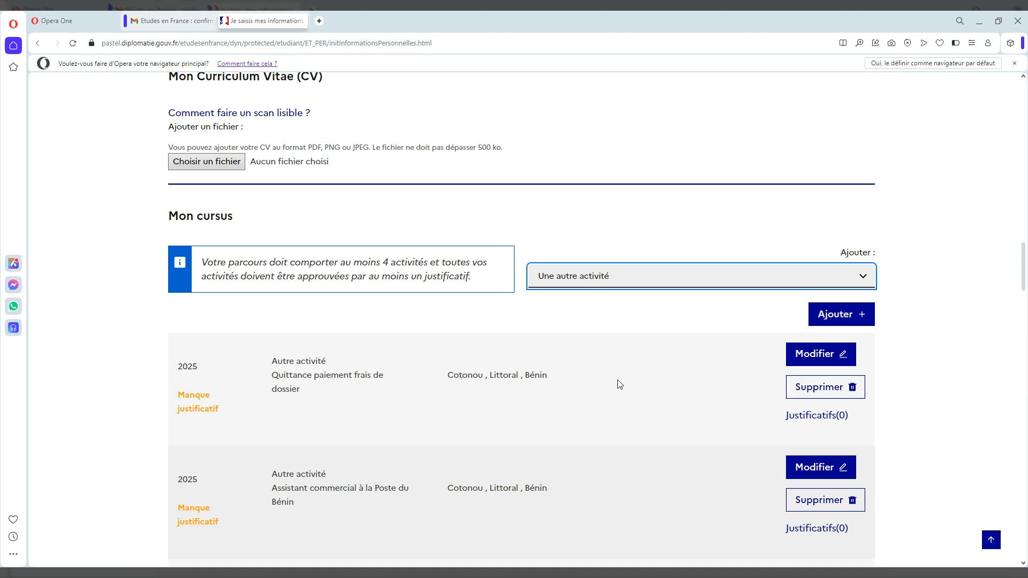
{"action": "left_click", "coordinate": [838, 317]}
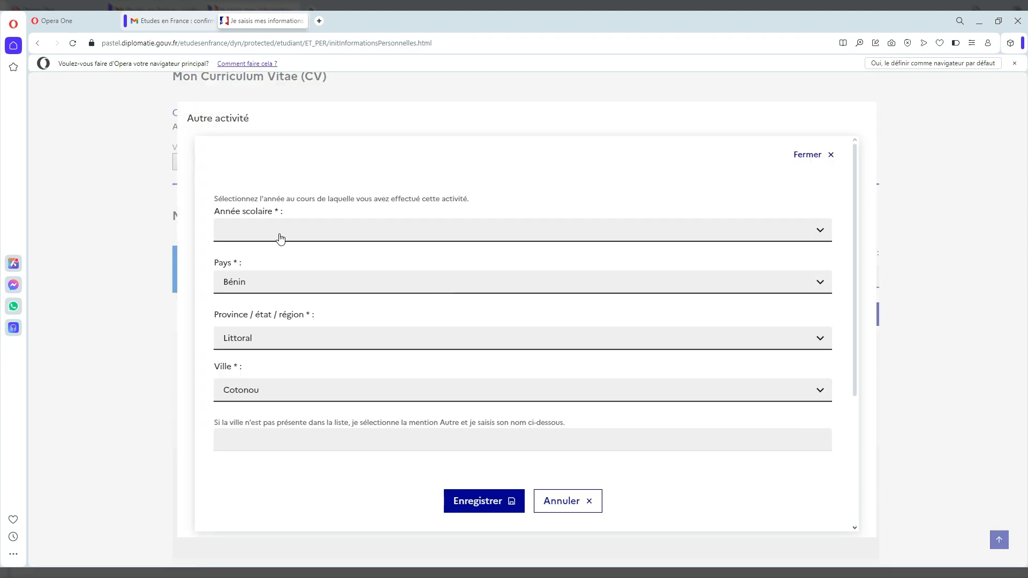
{"action": "scroll", "coordinate": [331, 314], "scroll_direction": "down", "scroll_amount": 1}
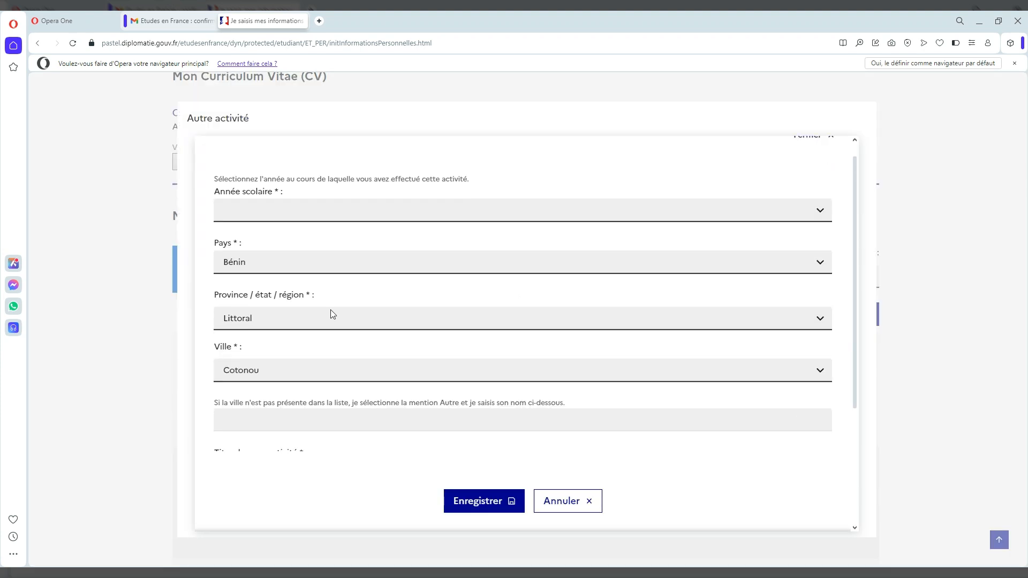
{"action": "scroll", "coordinate": [332, 314], "scroll_direction": "down", "scroll_amount": 4}
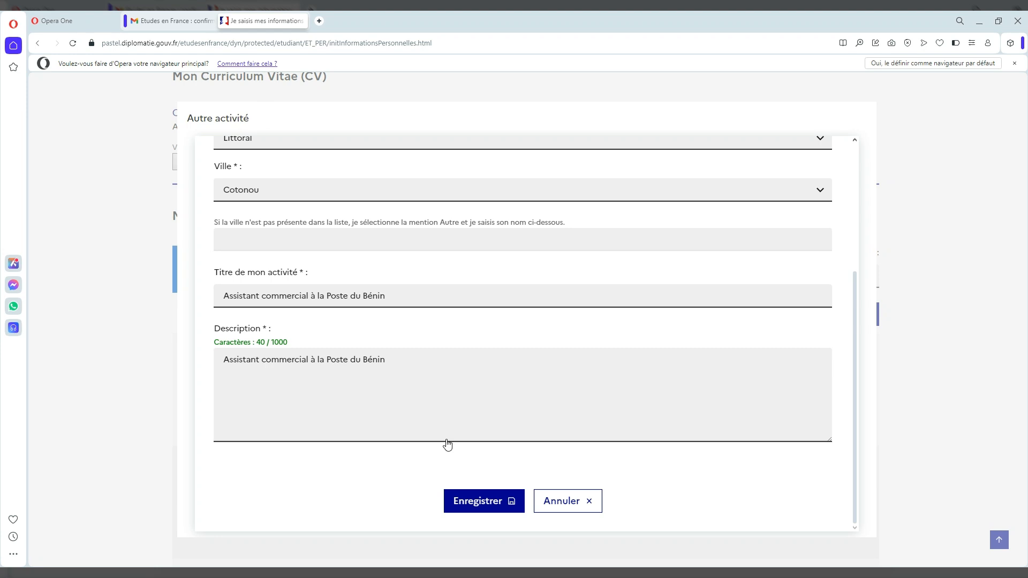
{"action": "left_click", "coordinate": [571, 498]}
Step: Examine the "Autre activité" entries for 2022 to 2025 in Mon cursus, including the fee payment receipt entry
{"action": "scroll", "coordinate": [450, 360], "scroll_direction": "down", "scroll_amount": 2}
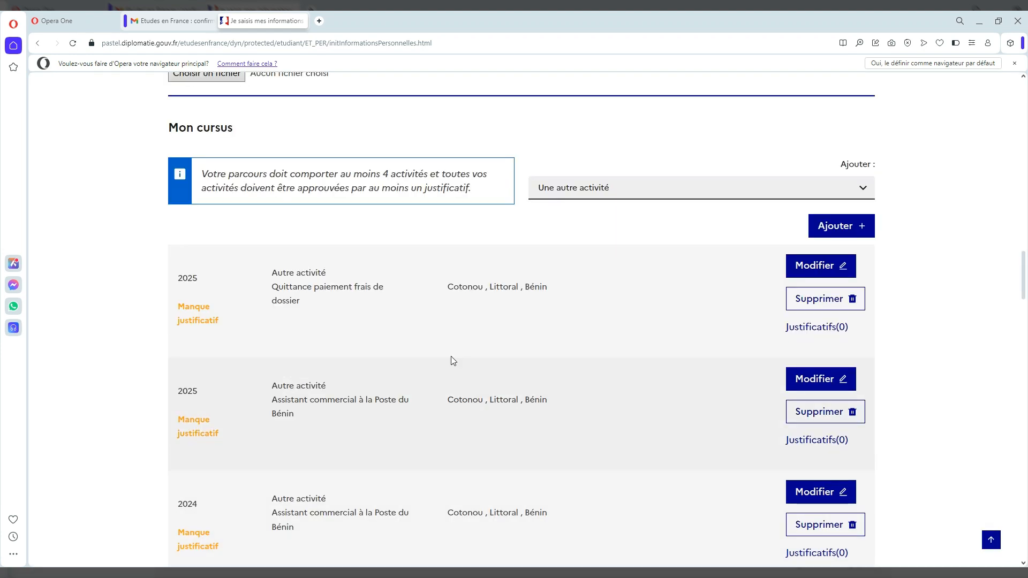
{"action": "scroll", "coordinate": [452, 360], "scroll_direction": "down", "scroll_amount": 5}
{"action": "scroll", "coordinate": [451, 360], "scroll_direction": "down", "scroll_amount": 3}
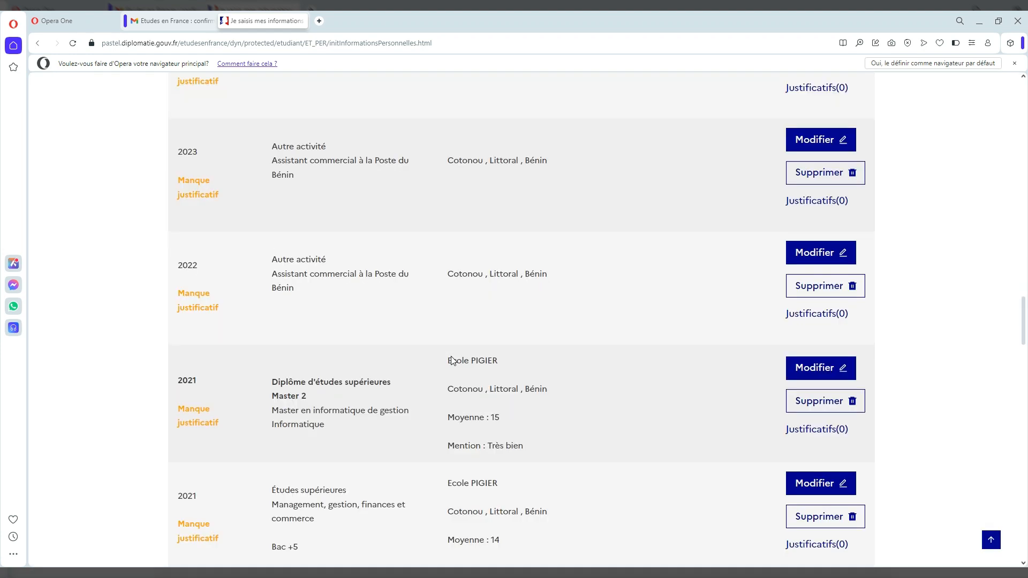
{"action": "scroll", "coordinate": [452, 360], "scroll_direction": "up", "scroll_amount": 1}
{"action": "scroll", "coordinate": [453, 360], "scroll_direction": "up", "scroll_amount": 1}
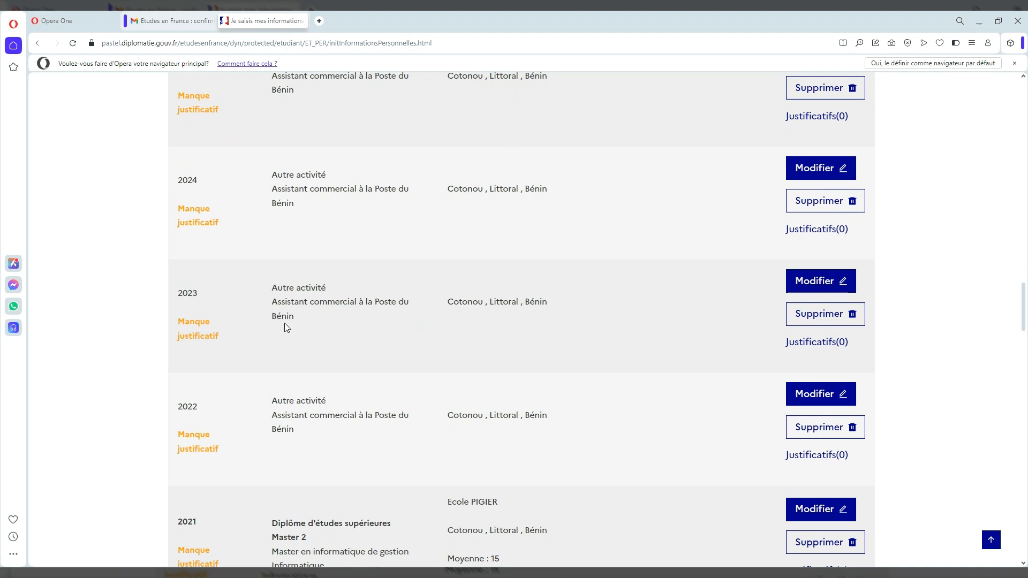
{"action": "scroll", "coordinate": [263, 222], "scroll_direction": "up", "scroll_amount": 1}
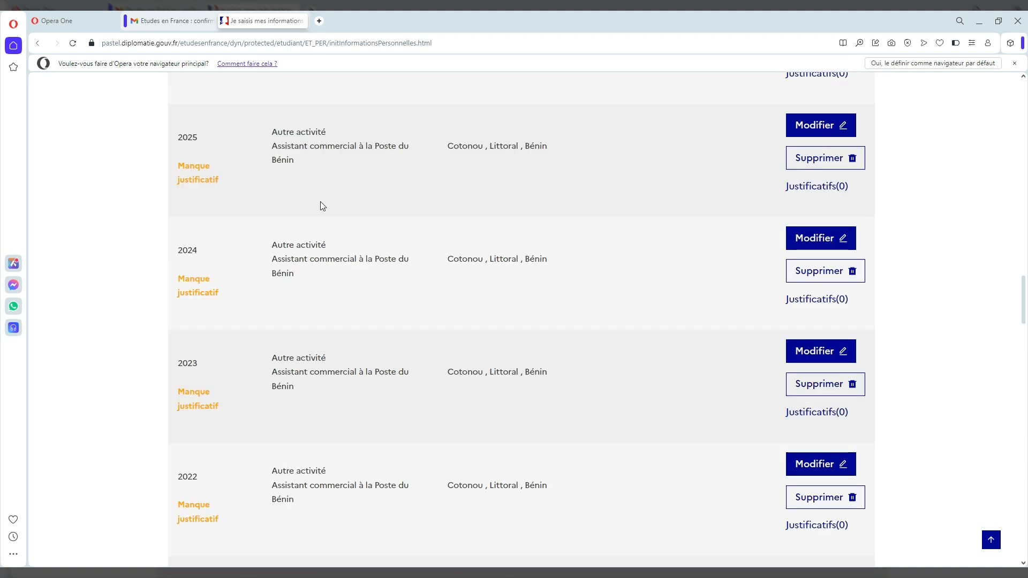
{"action": "scroll", "coordinate": [266, 221], "scroll_direction": "up", "scroll_amount": 1}
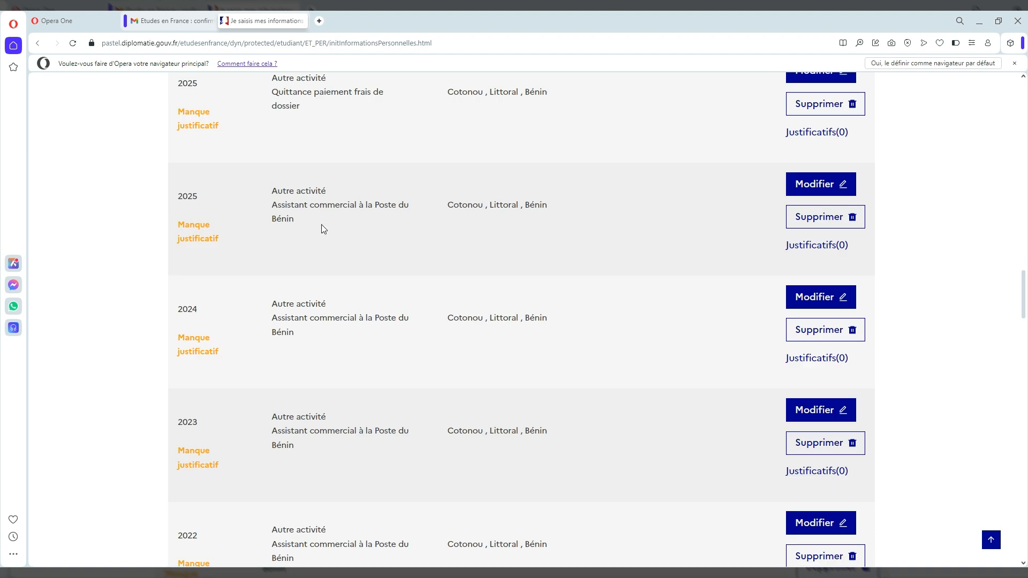
{"action": "scroll", "coordinate": [322, 228], "scroll_direction": "down", "scroll_amount": 2}
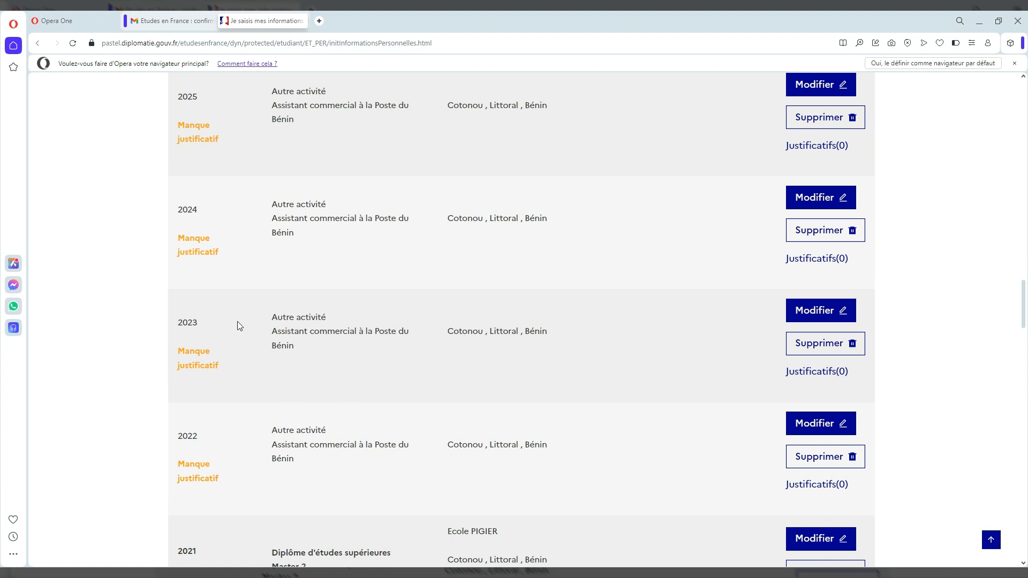
{"action": "scroll", "coordinate": [240, 326], "scroll_direction": "up", "scroll_amount": 3}
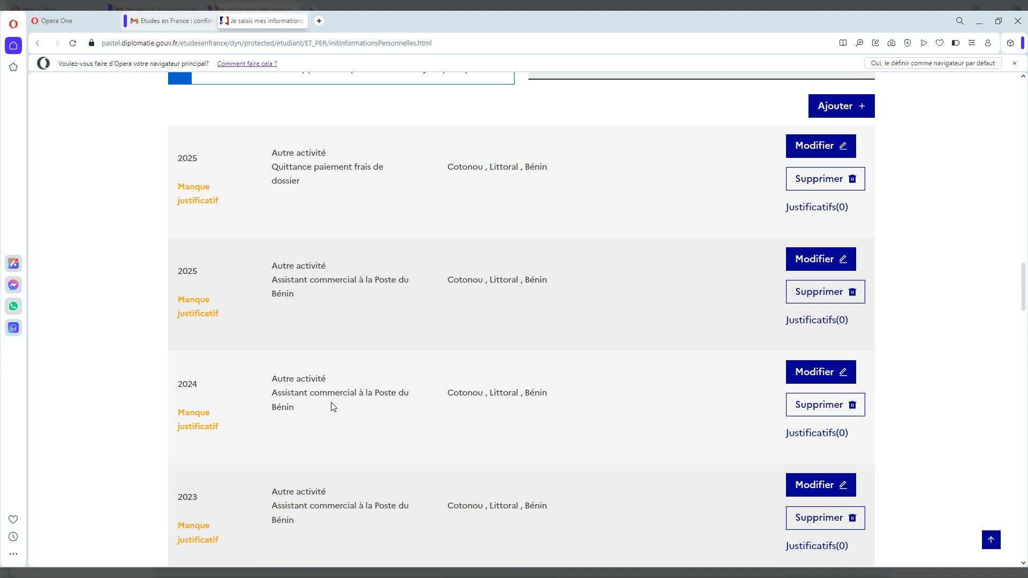
{"action": "scroll", "coordinate": [331, 405], "scroll_direction": "up", "scroll_amount": 2}
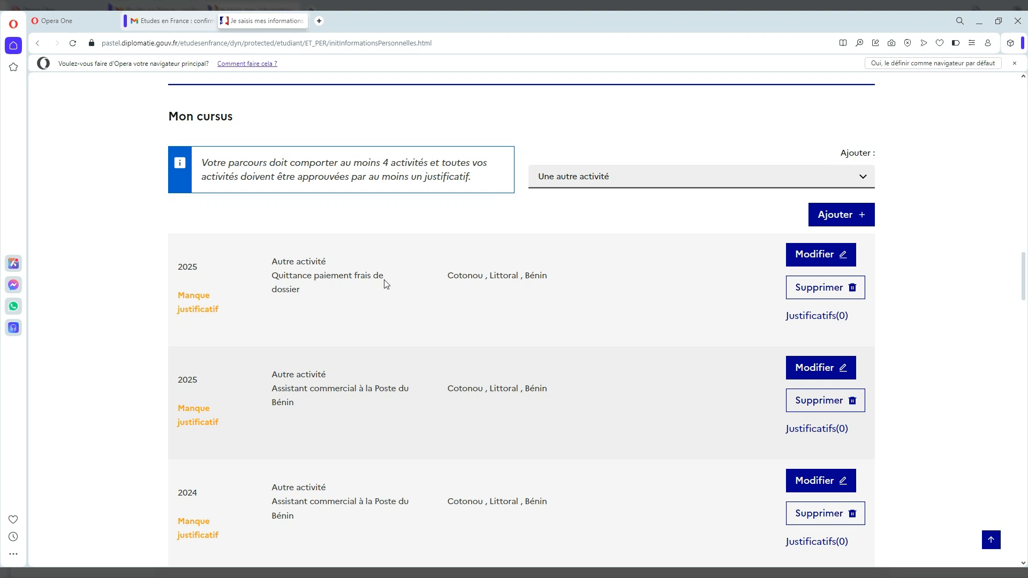
Step: Open the supporting documents of the 2014 lycée year, read the accepted file formats and size limit, and close the window
{"action": "scroll", "coordinate": [387, 283], "scroll_direction": "down", "scroll_amount": 7}
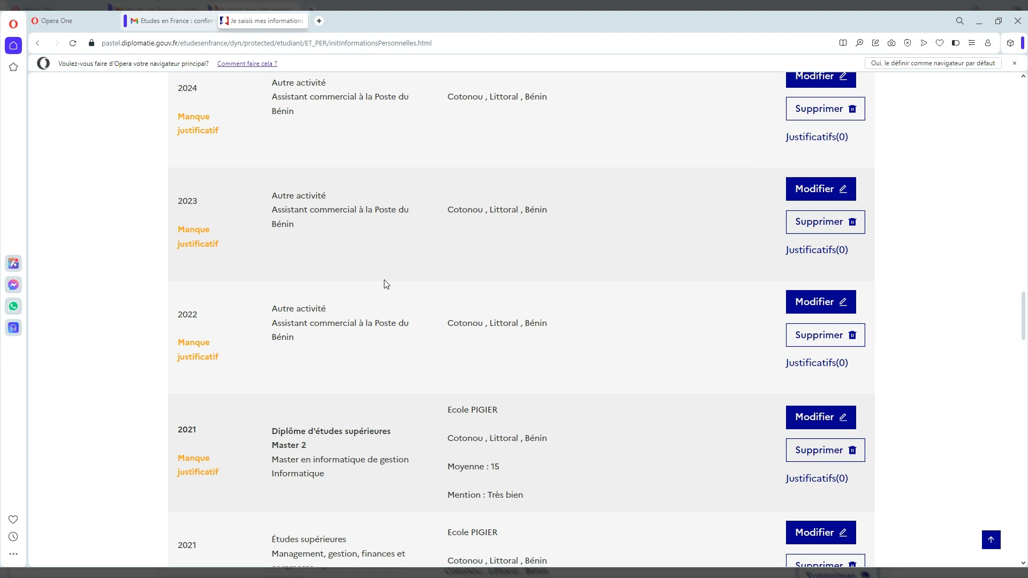
{"action": "scroll", "coordinate": [386, 284], "scroll_direction": "down", "scroll_amount": 15}
{"action": "scroll", "coordinate": [386, 284], "scroll_direction": "down", "scroll_amount": 4}
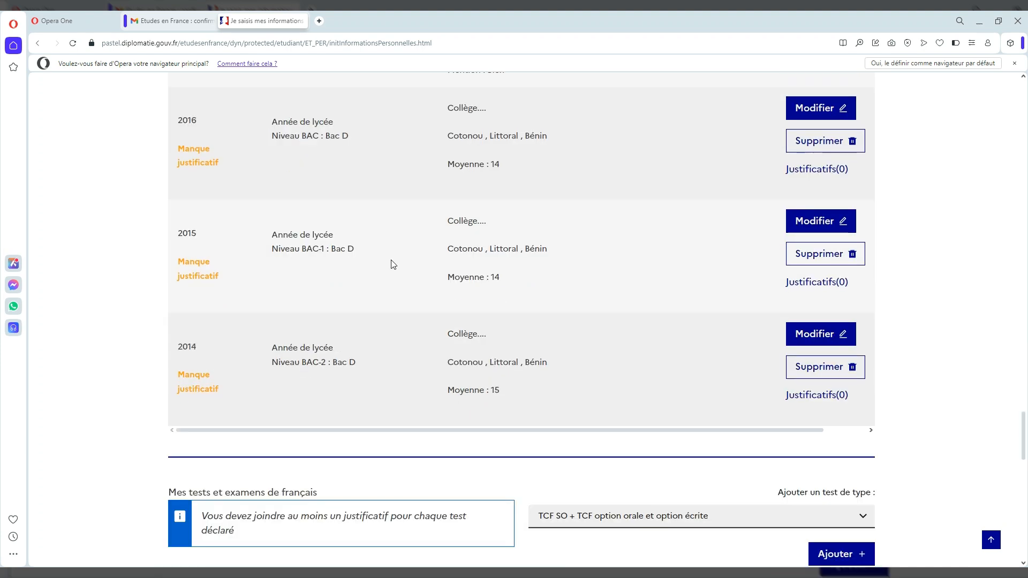
{"action": "scroll", "coordinate": [393, 264], "scroll_direction": "up", "scroll_amount": 2}
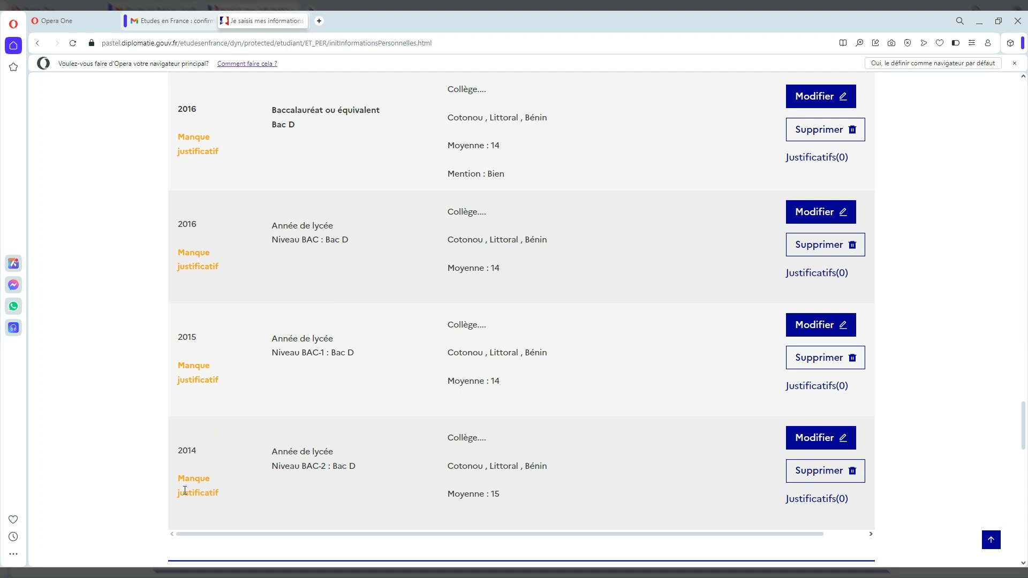
{"action": "left_click", "coordinate": [818, 500]}
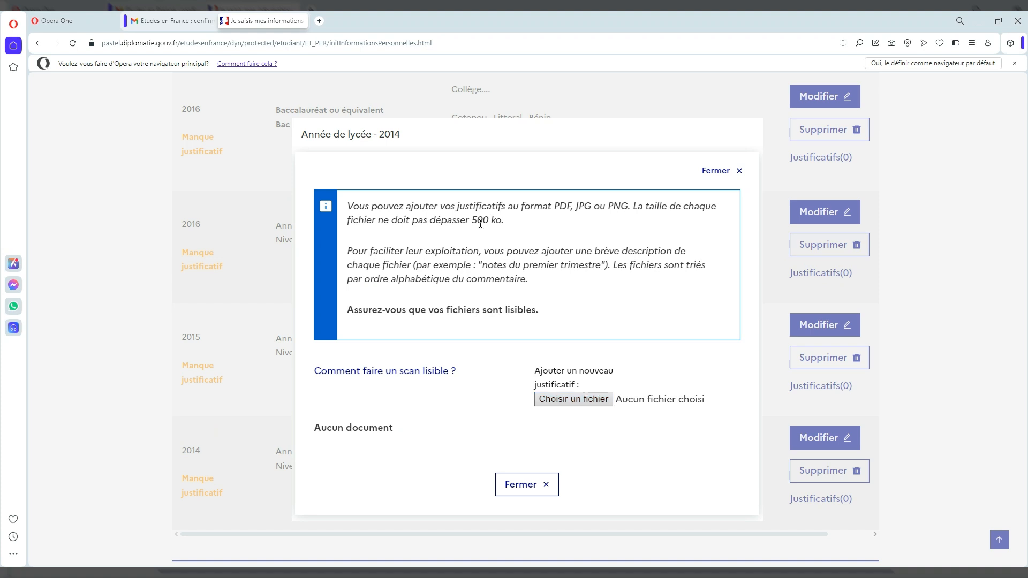
{"action": "left_click_drag", "start_coordinate": [471, 224], "coordinate": [509, 231]}
{"action": "left_click", "coordinate": [488, 227]}
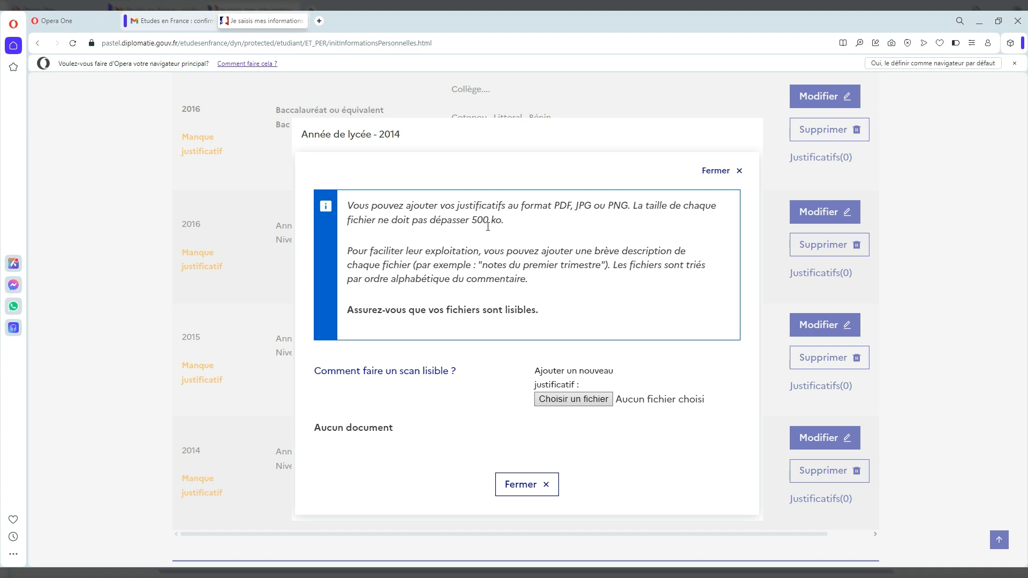
{"action": "left_click", "coordinate": [531, 493]}
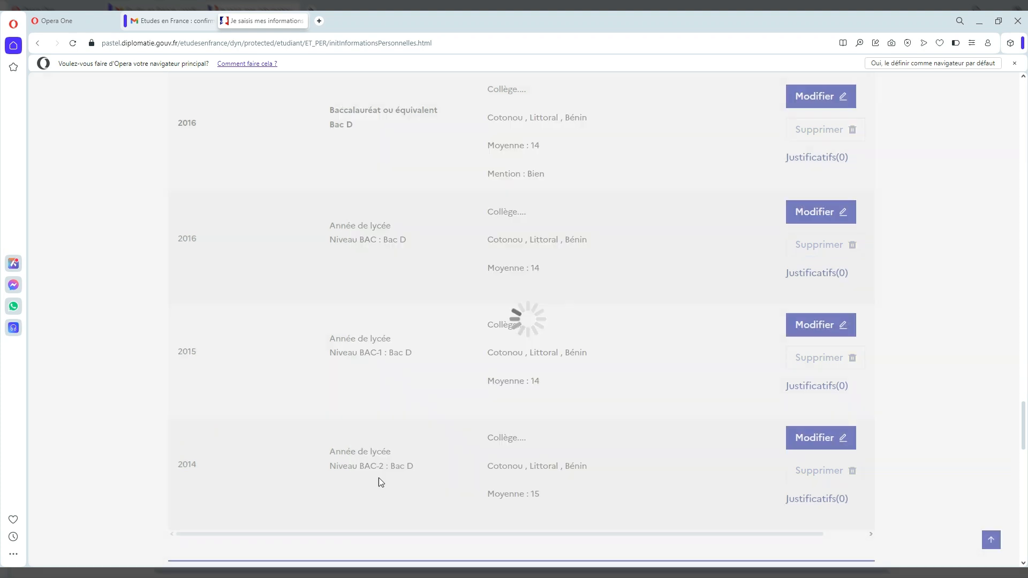
Step: Reopen the 2014 lycée year's supporting documents to examine the file upload and description guidance, and close them without adding a file
{"action": "scroll", "coordinate": [377, 478], "scroll_direction": "down", "scroll_amount": 1}
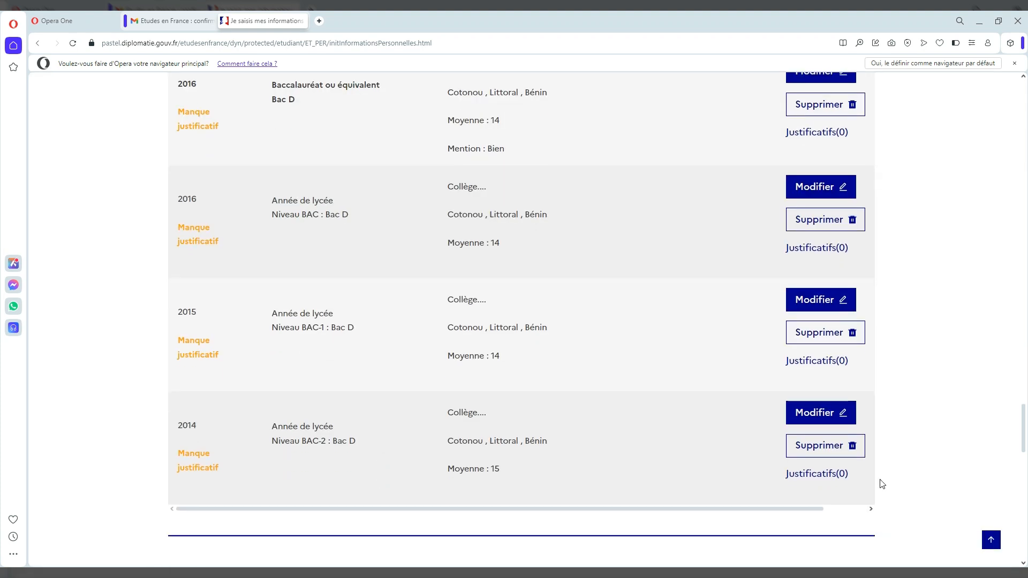
{"action": "left_click", "coordinate": [816, 475]}
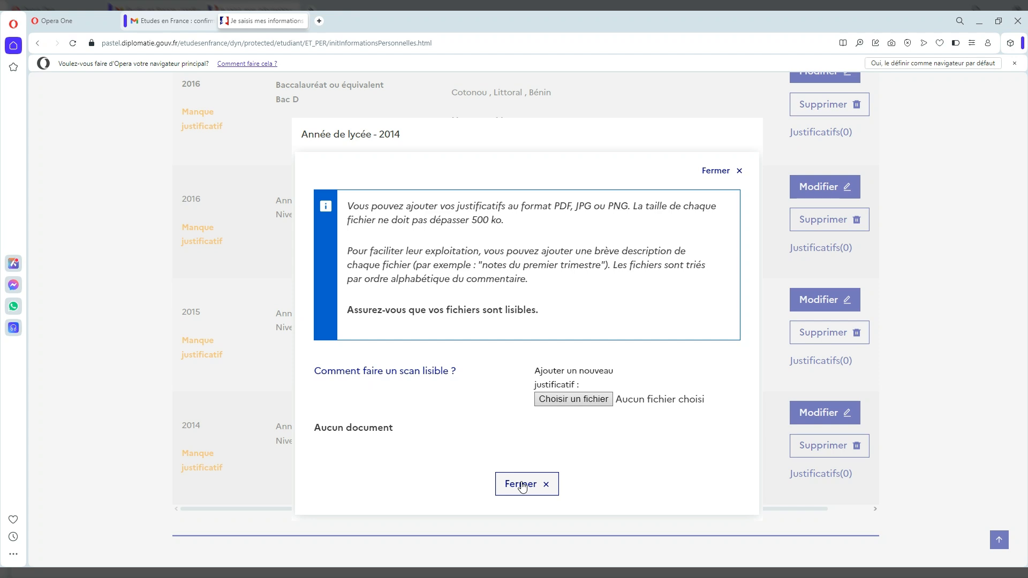
{"action": "left_click", "coordinate": [522, 484]}
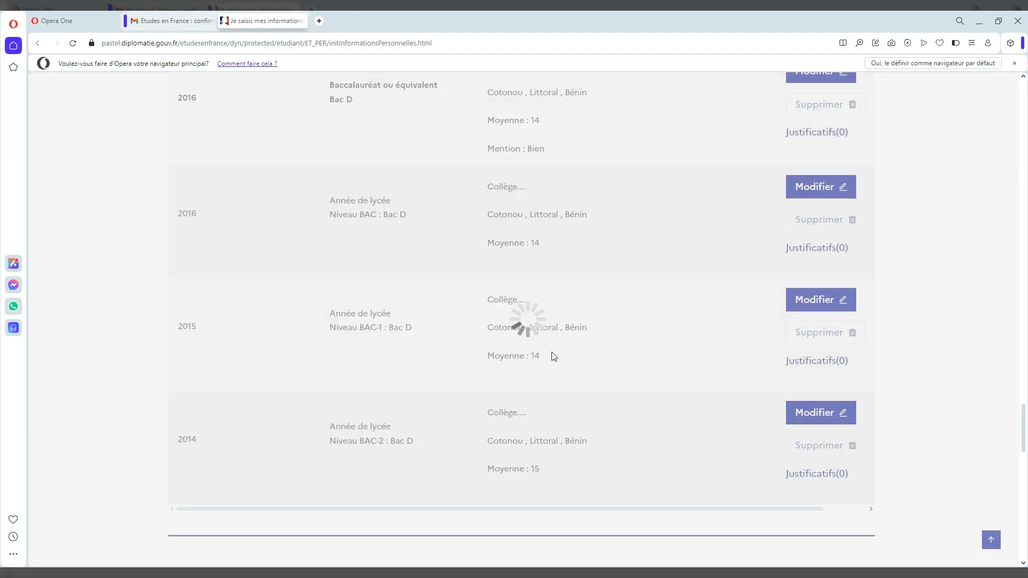
Step: Review the Mon cursus entries from 2025 back to 2014, then the French tests and exams section
{"action": "scroll", "coordinate": [554, 356], "scroll_direction": "up", "scroll_amount": 4}
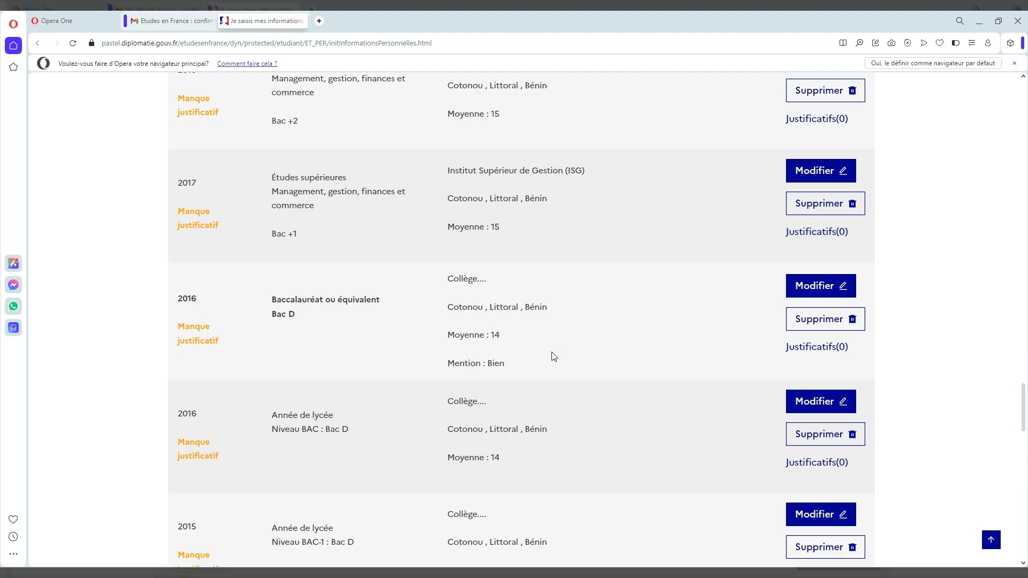
{"action": "scroll", "coordinate": [554, 356], "scroll_direction": "up", "scroll_amount": 18}
{"action": "scroll", "coordinate": [554, 356], "scroll_direction": "up", "scroll_amount": 2}
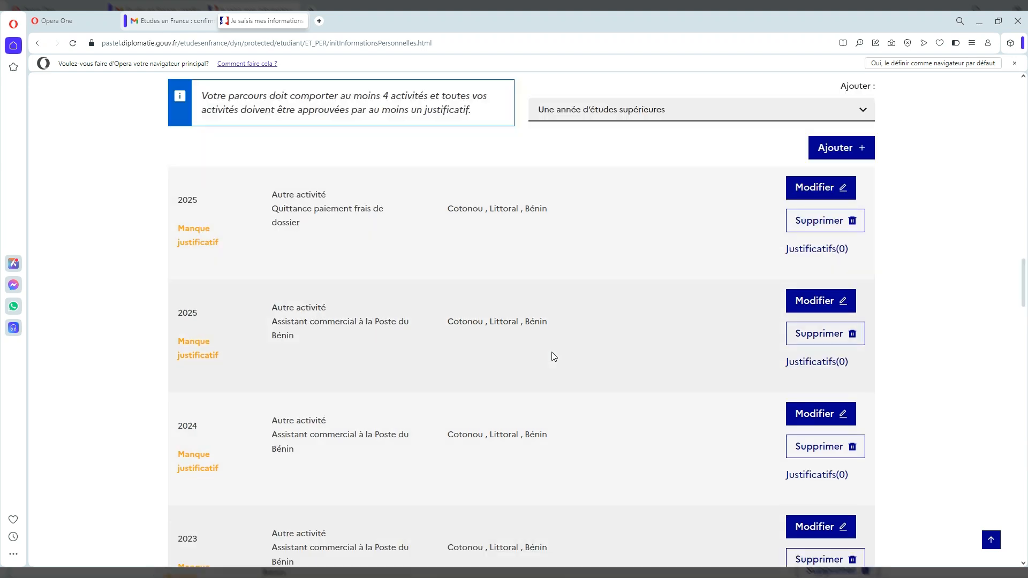
{"action": "scroll", "coordinate": [554, 356], "scroll_direction": "up", "scroll_amount": 1}
{"action": "scroll", "coordinate": [553, 356], "scroll_direction": "down", "scroll_amount": 5}
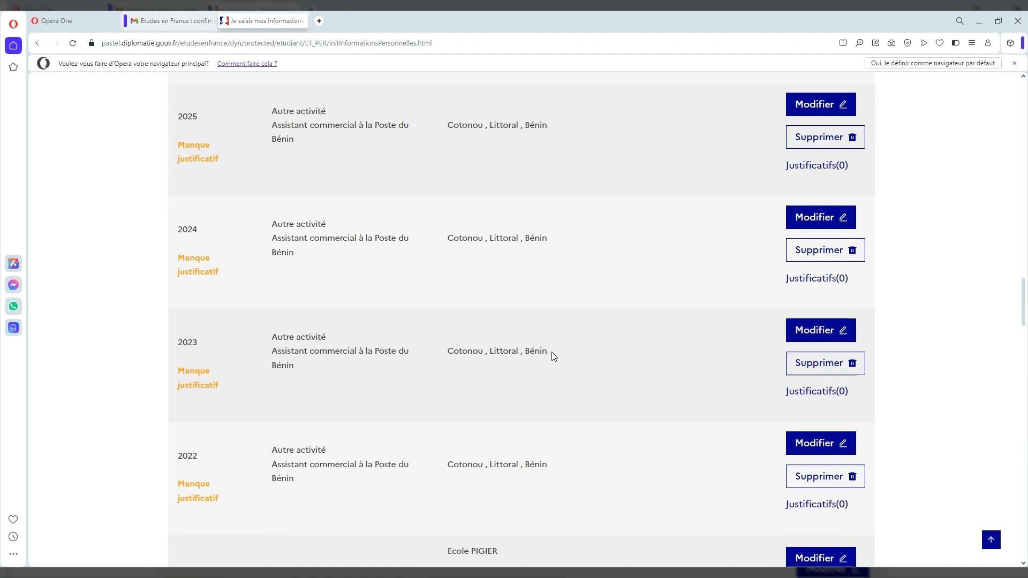
{"action": "scroll", "coordinate": [553, 356], "scroll_direction": "down", "scroll_amount": 10}
{"action": "scroll", "coordinate": [553, 356], "scroll_direction": "down", "scroll_amount": 10}
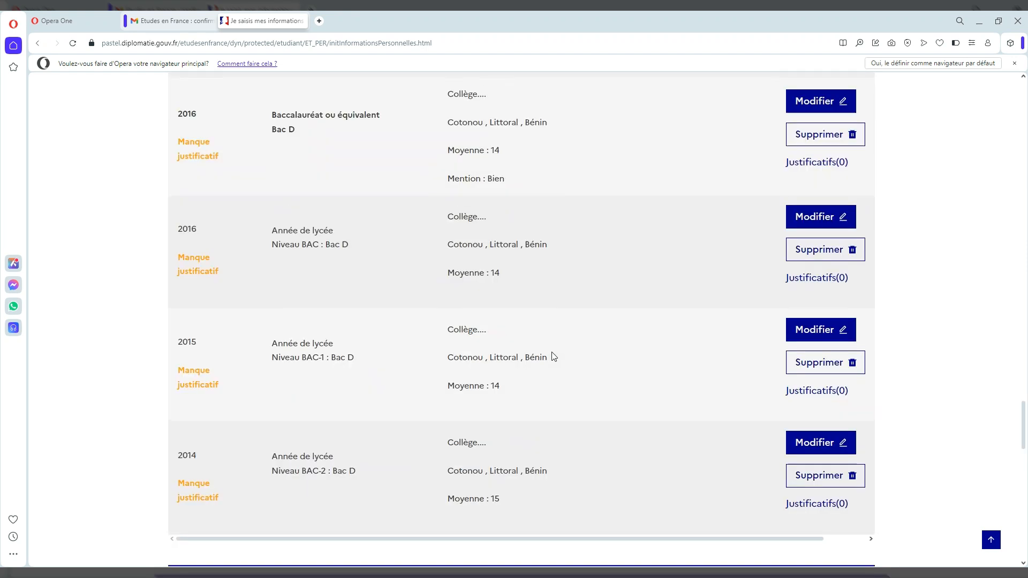
{"action": "scroll", "coordinate": [554, 356], "scroll_direction": "down", "scroll_amount": 10}
{"action": "scroll", "coordinate": [553, 356], "scroll_direction": "down", "scroll_amount": 2}
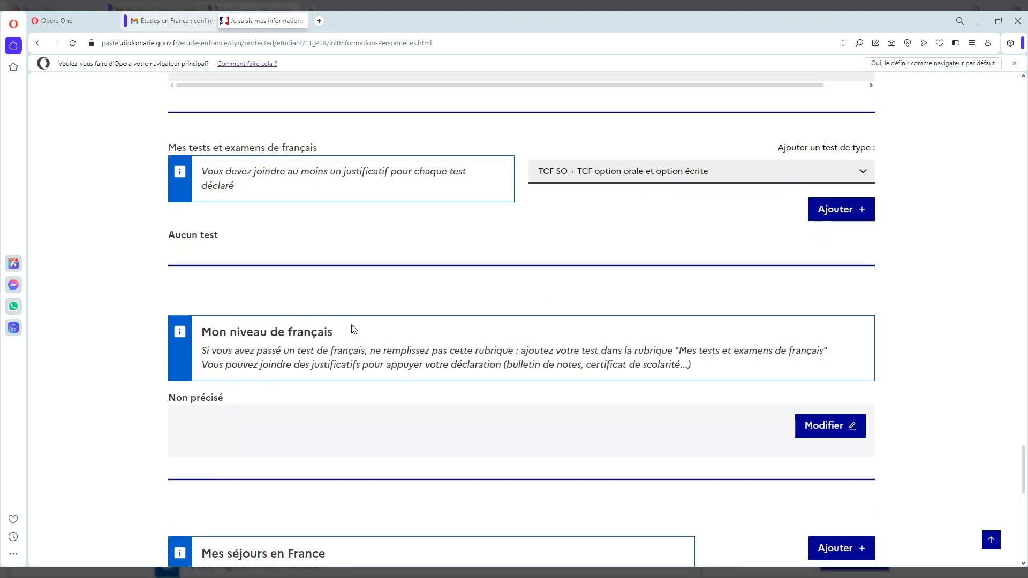
Step: In Mon niveau de français, set both the schooling in French and the French studies answers to "Langue maternelle" and save
{"action": "scroll", "coordinate": [352, 329], "scroll_direction": "down", "scroll_amount": 4}
{"action": "scroll", "coordinate": [352, 329], "scroll_direction": "down", "scroll_amount": 2}
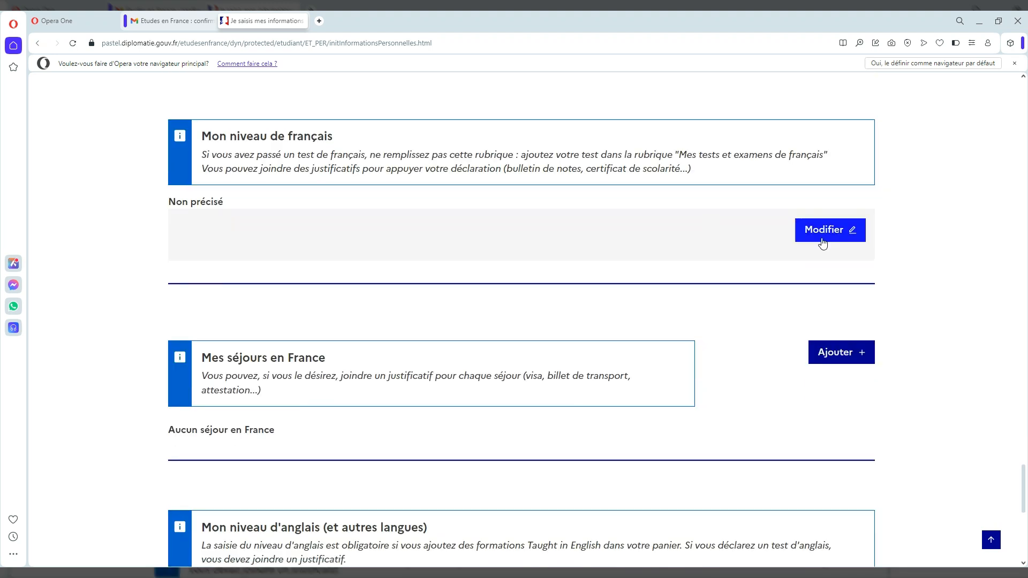
{"action": "left_click", "coordinate": [822, 241]}
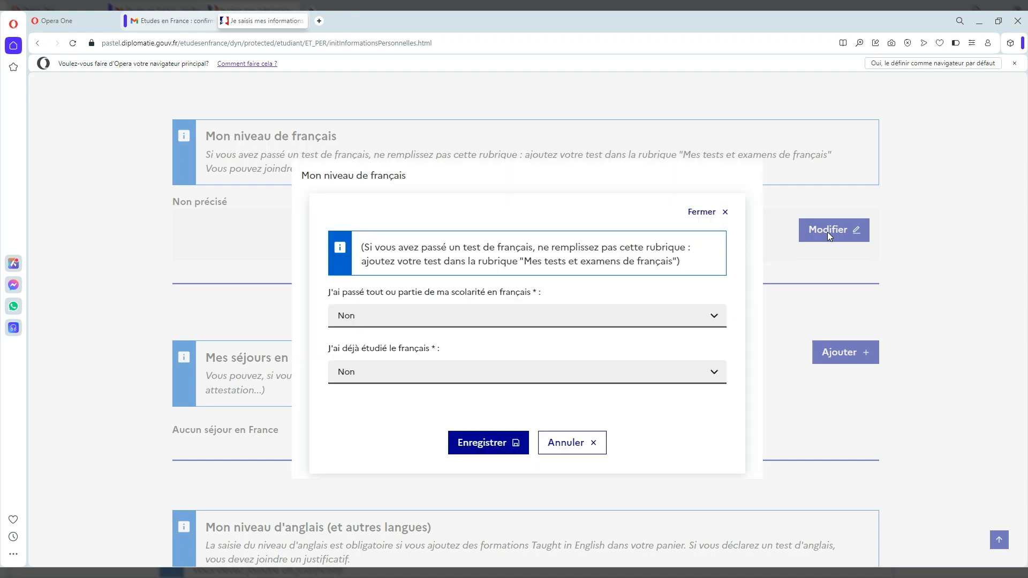
{"action": "left_click", "coordinate": [369, 319]}
{"action": "left_click", "coordinate": [377, 364]}
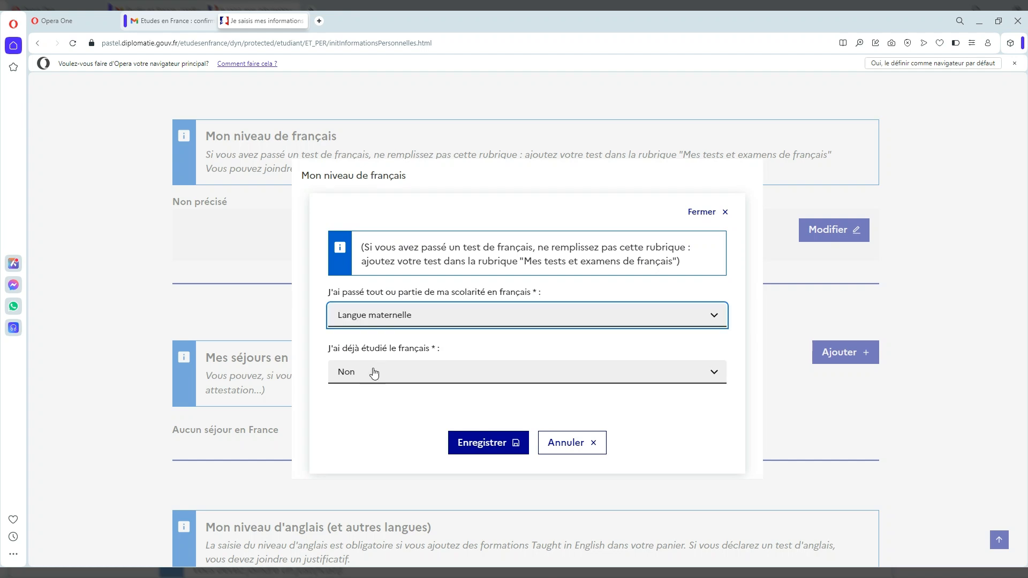
{"action": "left_click", "coordinate": [383, 379]}
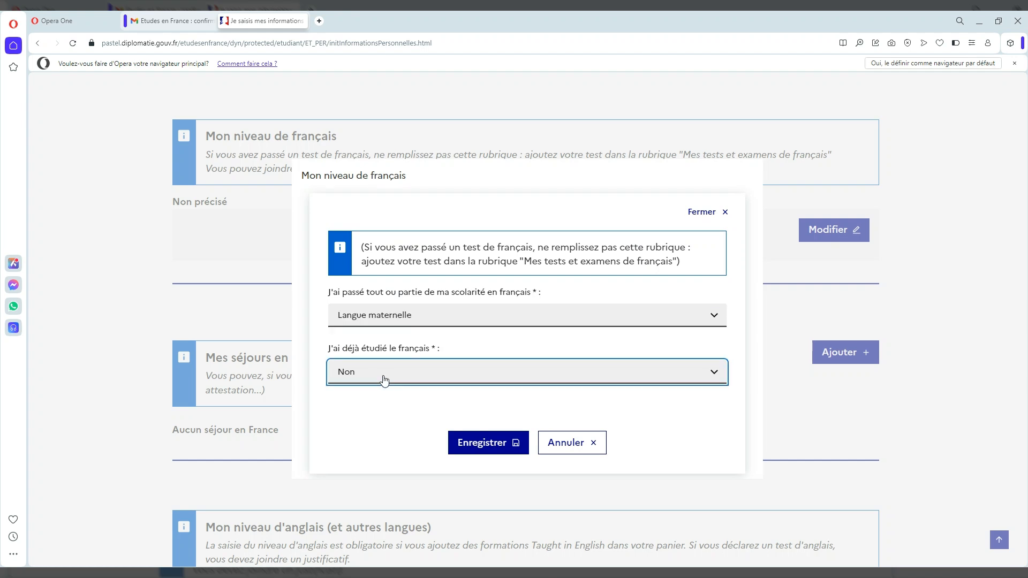
{"action": "left_click", "coordinate": [386, 429]}
{"action": "left_click", "coordinate": [488, 444]}
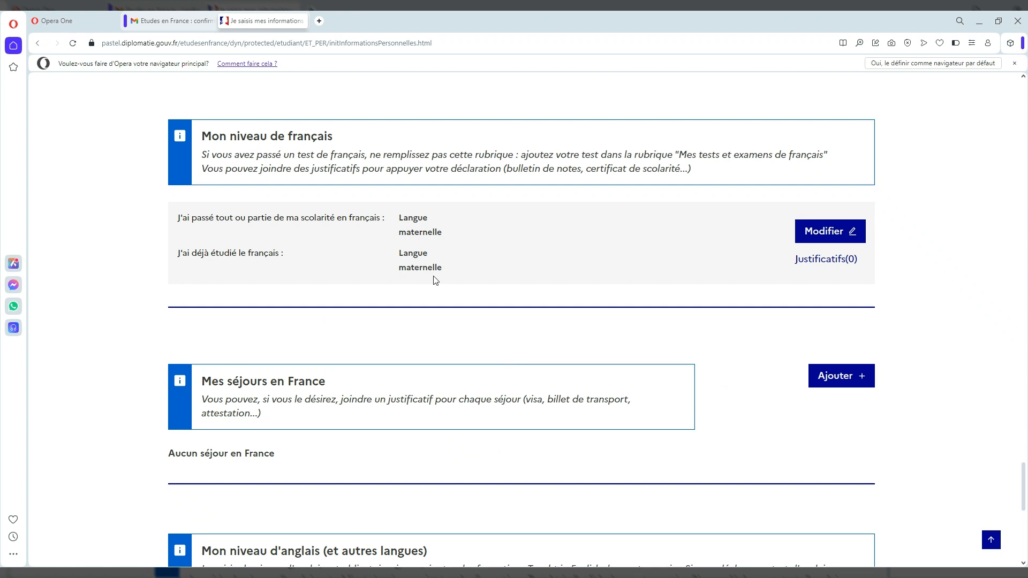
Step: In Mon niveau d'anglais, answer "Oui" to having studied English and keep "Non" for having taken an English exam
{"action": "scroll", "coordinate": [435, 280], "scroll_direction": "down", "scroll_amount": 3}
{"action": "scroll", "coordinate": [435, 280], "scroll_direction": "down", "scroll_amount": 1}
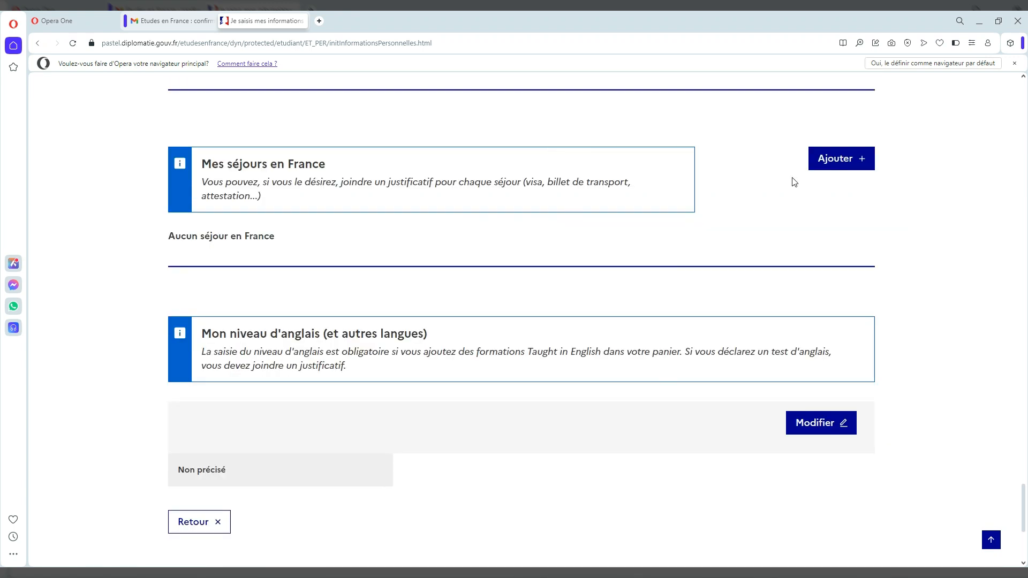
{"action": "scroll", "coordinate": [423, 203], "scroll_direction": "down", "scroll_amount": 3}
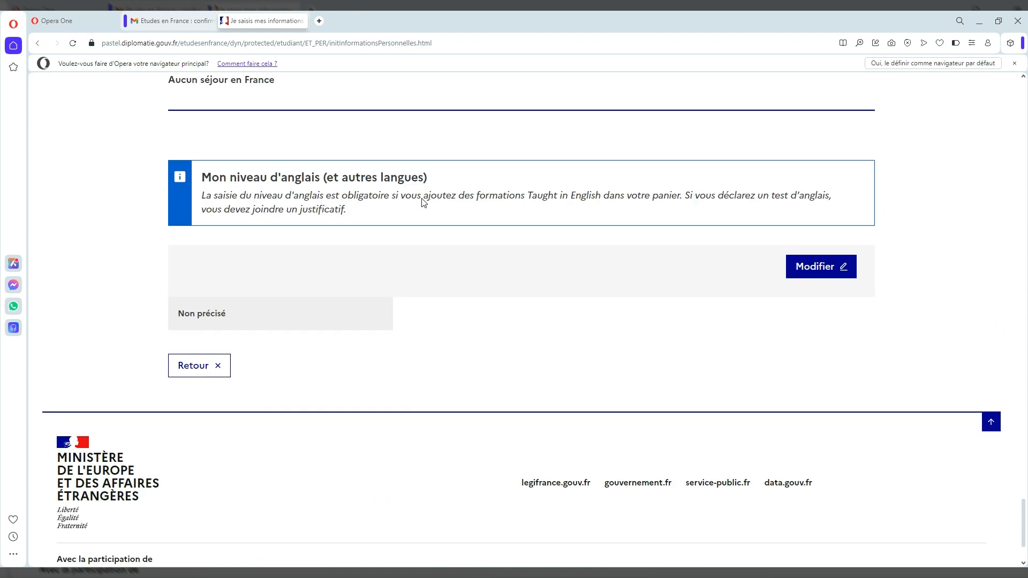
{"action": "scroll", "coordinate": [423, 203], "scroll_direction": "down", "scroll_amount": 1}
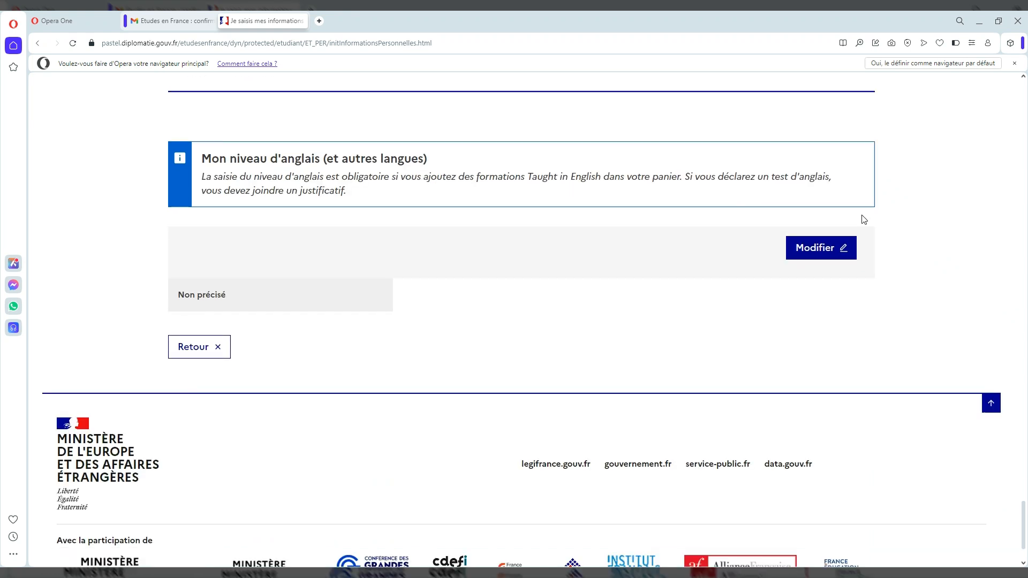
{"action": "left_click", "coordinate": [819, 251]}
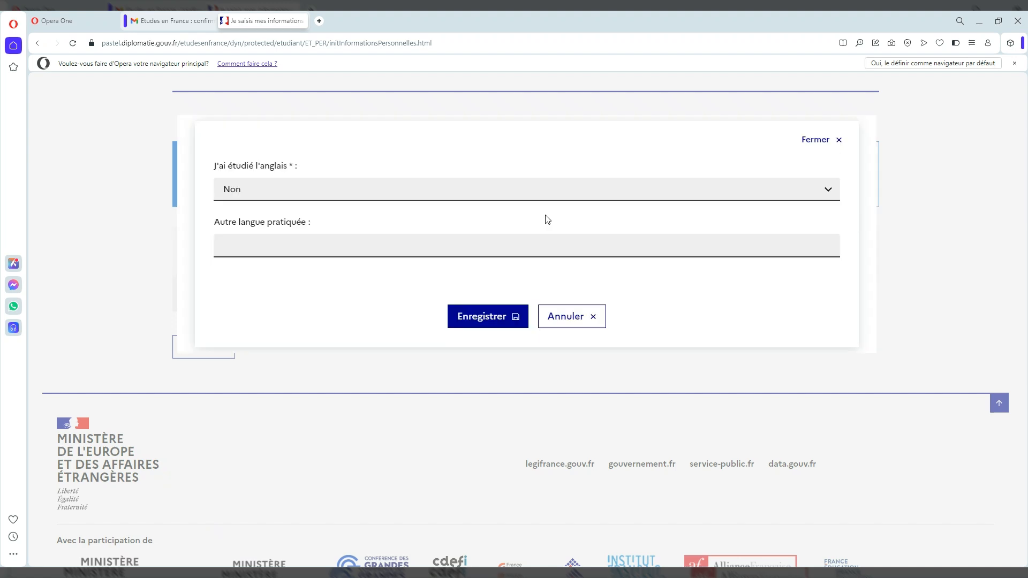
{"action": "left_click", "coordinate": [261, 192]}
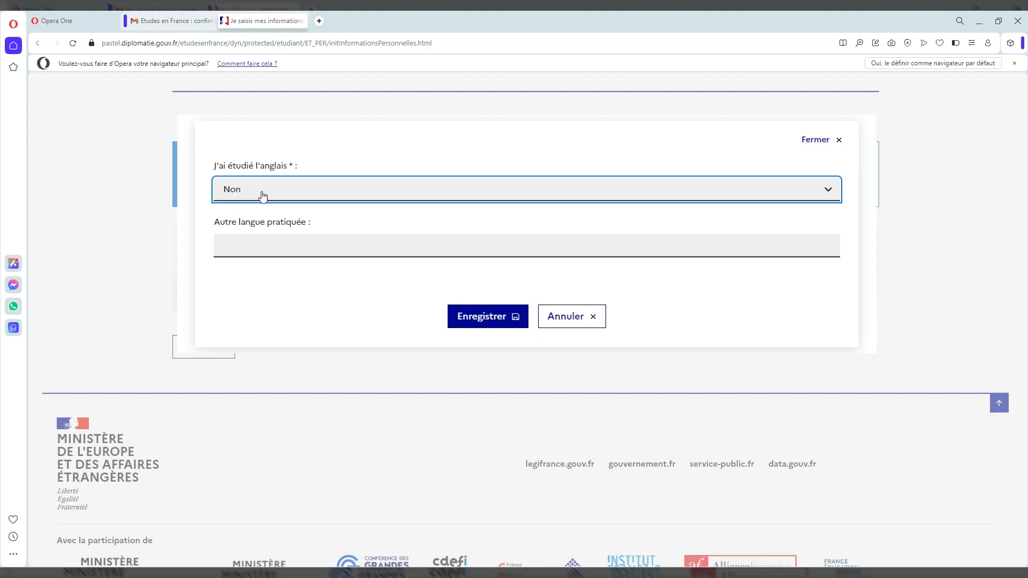
{"action": "left_click", "coordinate": [247, 224]}
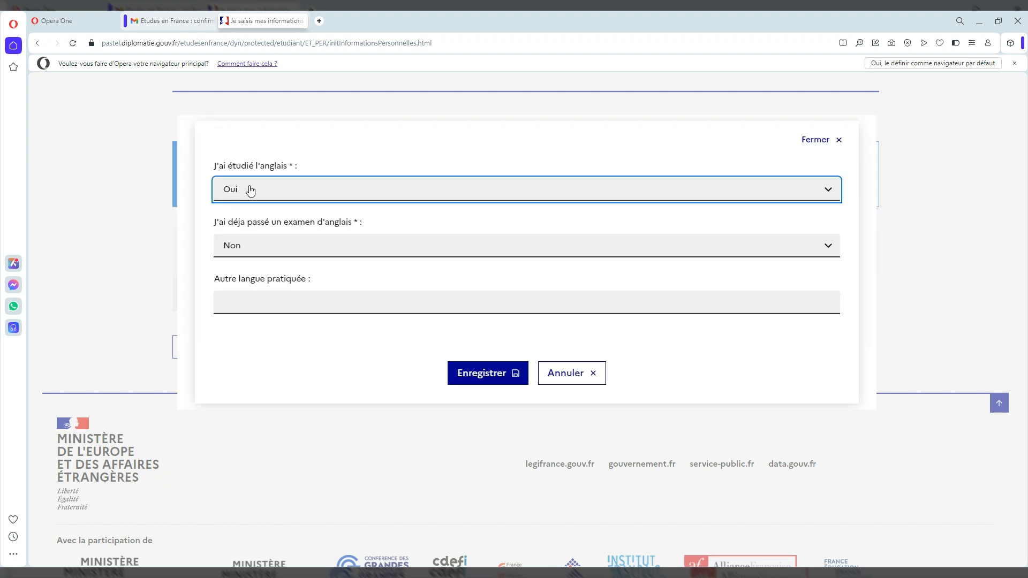
{"action": "left_click", "coordinate": [266, 248]}
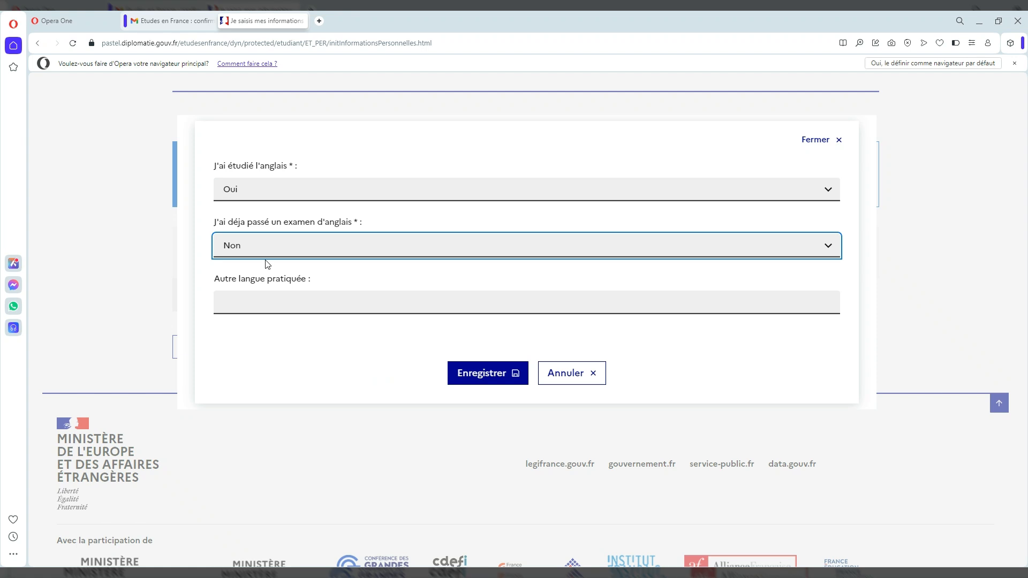
{"action": "left_click", "coordinate": [332, 215]}
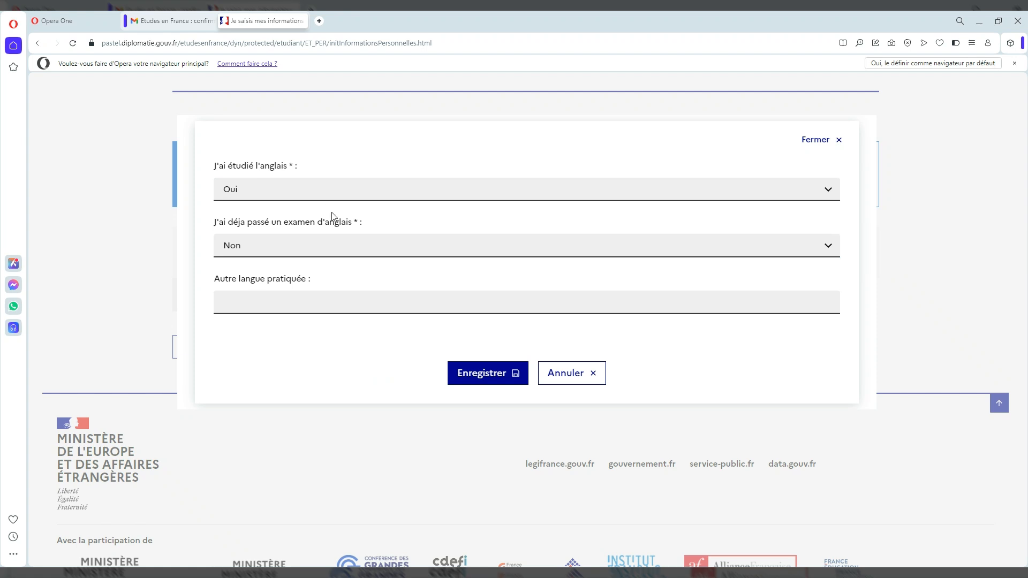
Step: Enter "Espagnol, Yoruba, Fon, Mina" as the other languages practised and save the language section
{"action": "left_click", "coordinate": [276, 309]}
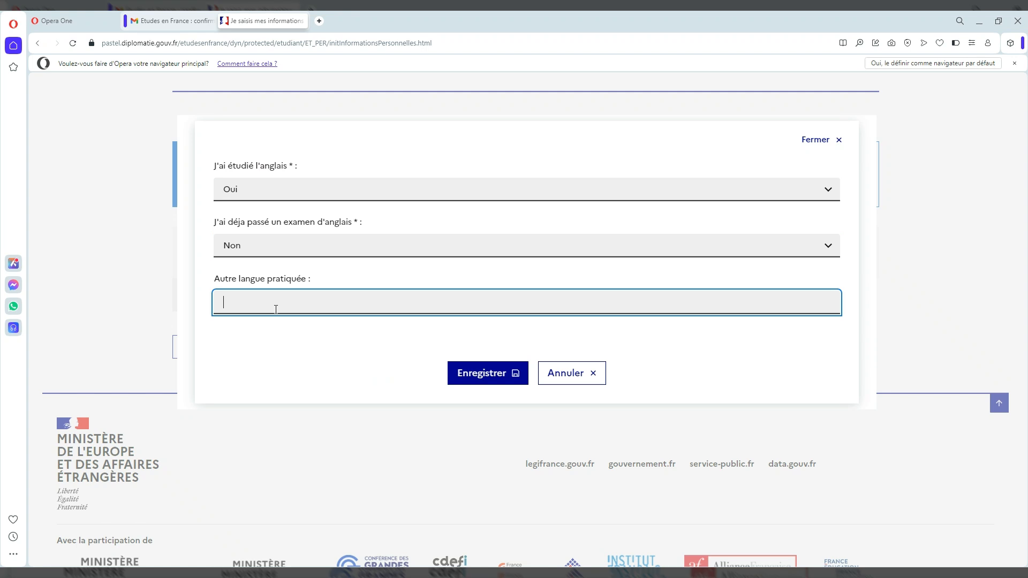
{"action": "type", "text": "Yoruba, Fon, Mina"}
{"action": "left_click", "coordinate": [225, 308]}
{"action": "type", "text": "Espagnol,"}
{"action": "left_click", "coordinate": [366, 346]}
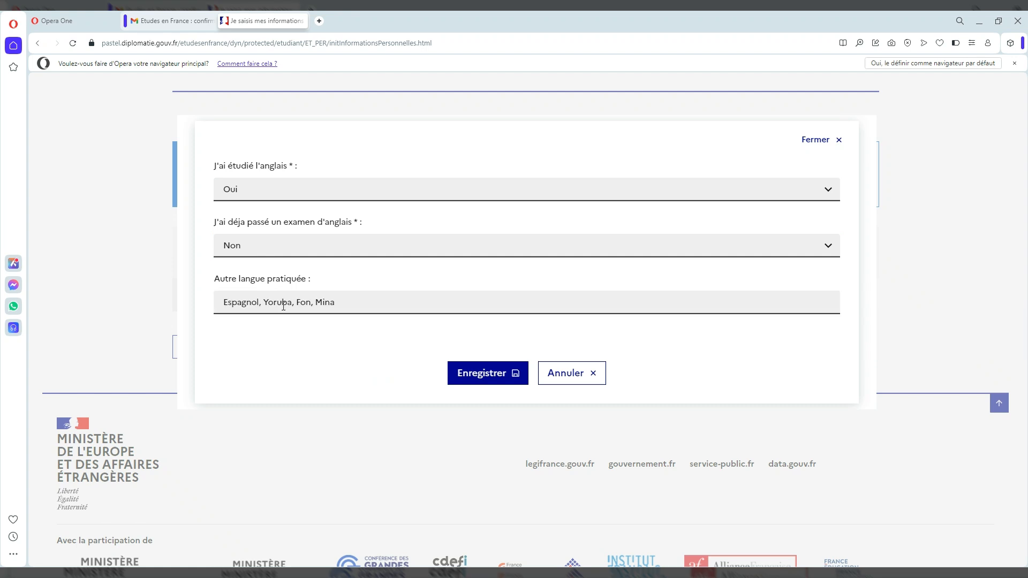
{"action": "left_click", "coordinate": [496, 374]}
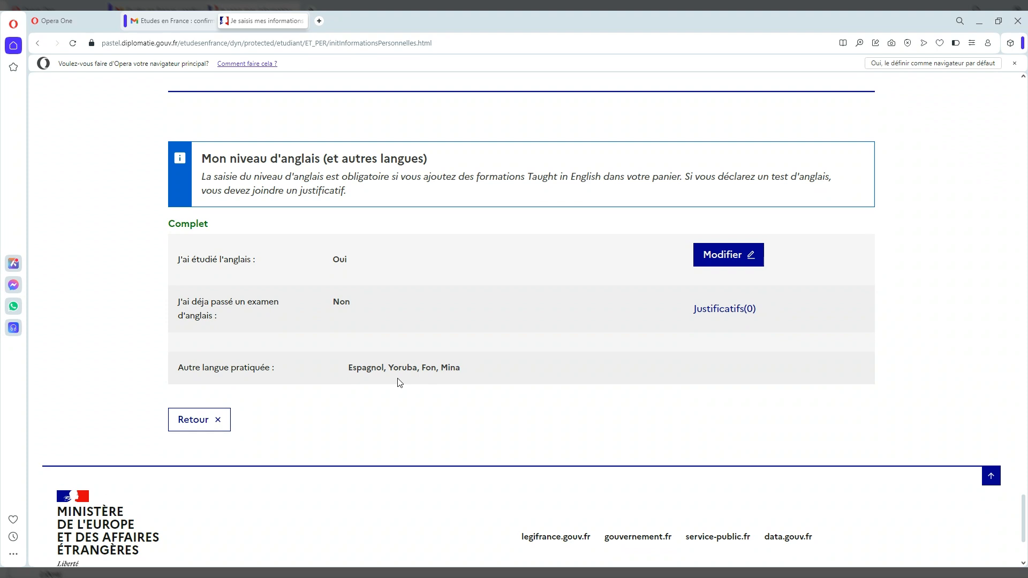
Step: Review the saved language sections and the Mon cursus entries for missing supporting documents
{"action": "scroll", "coordinate": [399, 382], "scroll_direction": "down", "scroll_amount": 3}
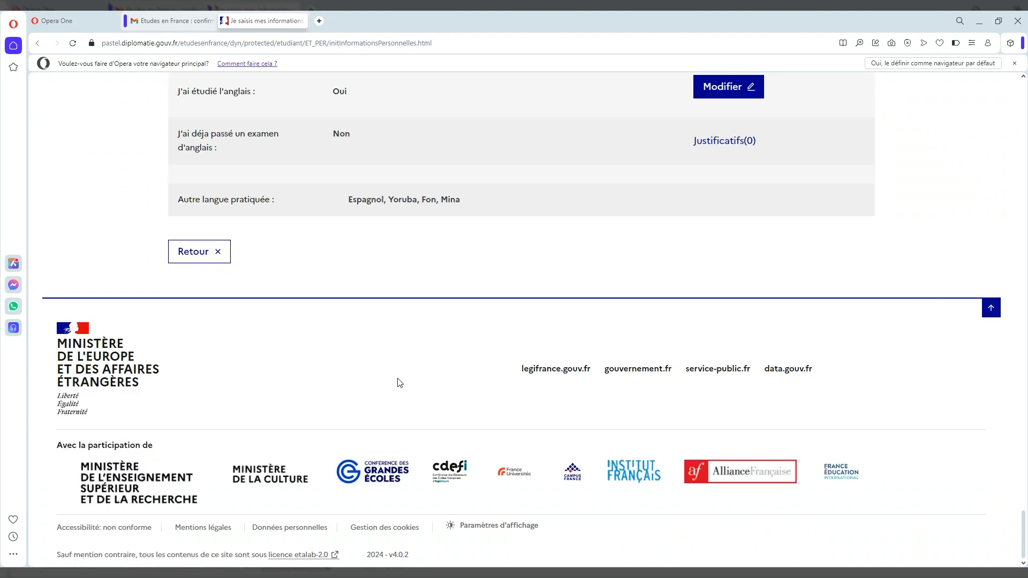
{"action": "scroll", "coordinate": [399, 382], "scroll_direction": "up", "scroll_amount": 4}
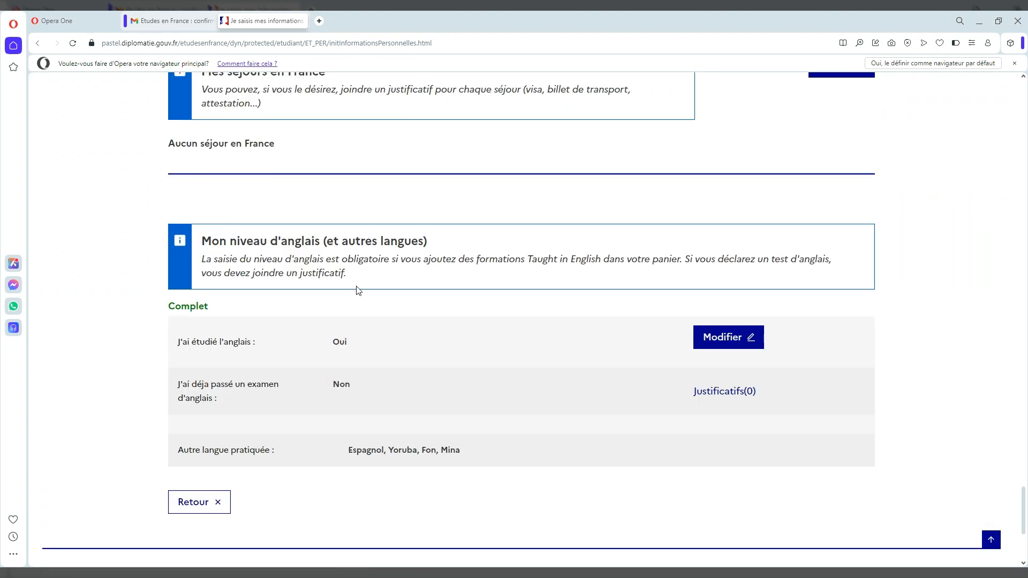
{"action": "scroll", "coordinate": [358, 290], "scroll_direction": "up", "scroll_amount": 8}
{"action": "scroll", "coordinate": [358, 290], "scroll_direction": "up", "scroll_amount": 2}
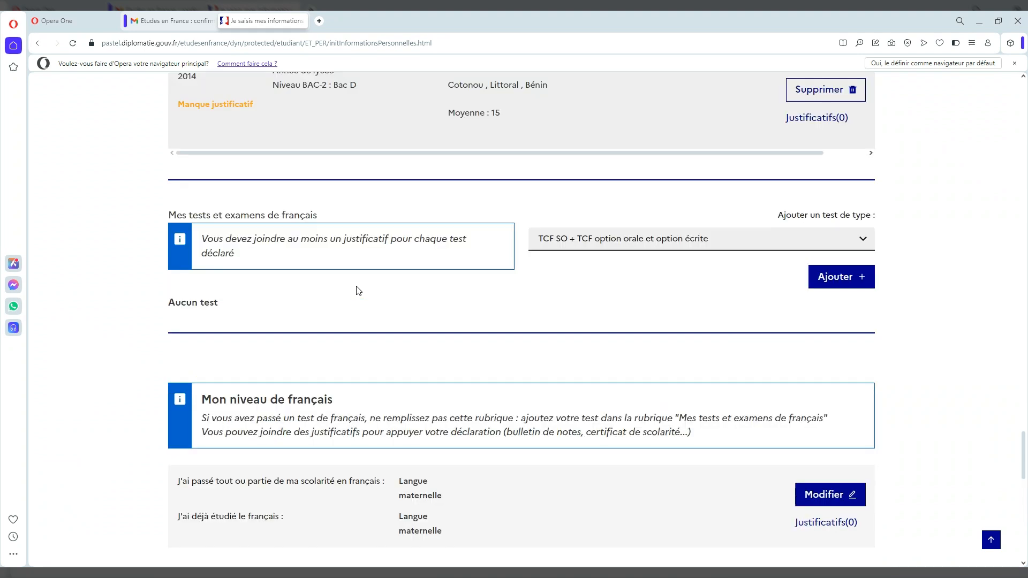
{"action": "scroll", "coordinate": [358, 290], "scroll_direction": "up", "scroll_amount": 3}
{"action": "scroll", "coordinate": [359, 290], "scroll_direction": "up", "scroll_amount": 5}
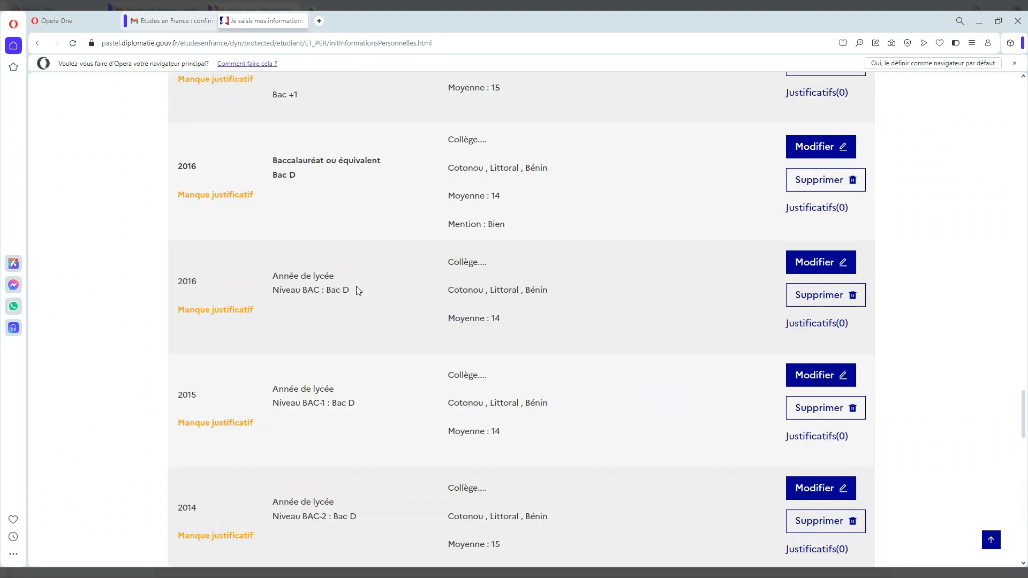
{"action": "scroll", "coordinate": [358, 290], "scroll_direction": "up", "scroll_amount": 3}
{"action": "scroll", "coordinate": [358, 290], "scroll_direction": "up", "scroll_amount": 6}
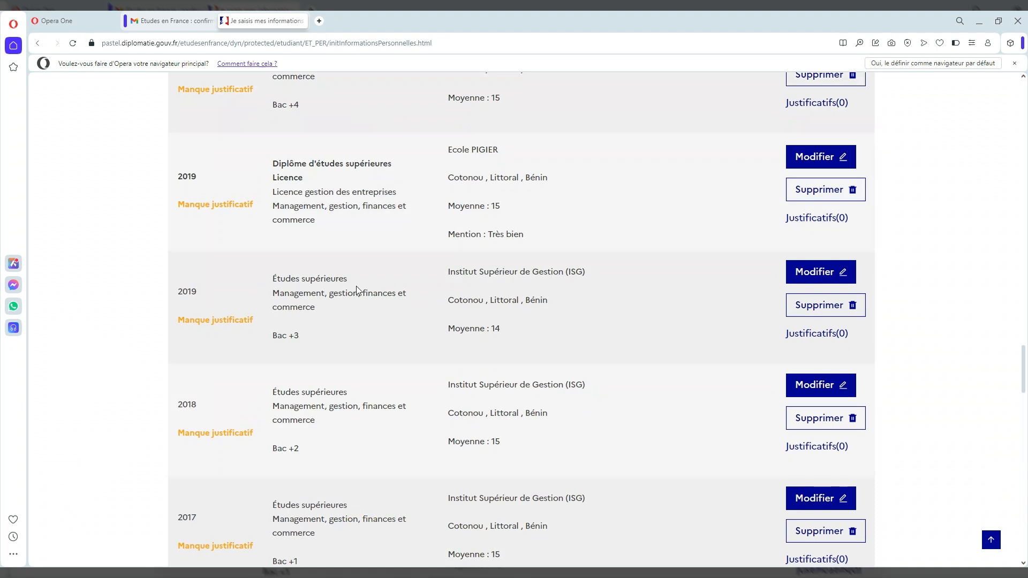
{"action": "scroll", "coordinate": [356, 289], "scroll_direction": "up", "scroll_amount": 1}
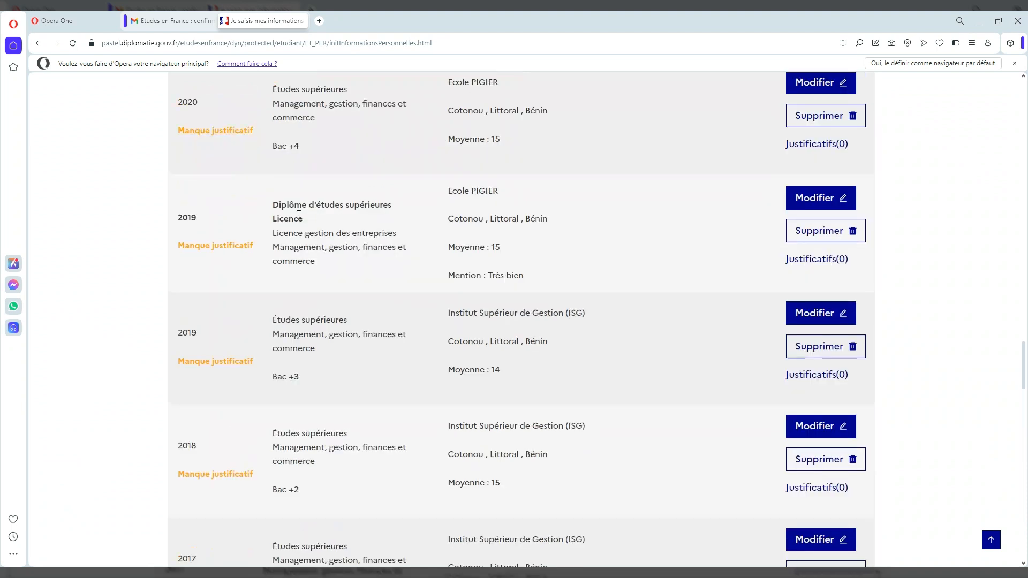
{"action": "scroll", "coordinate": [300, 214], "scroll_direction": "up", "scroll_amount": 5}
{"action": "scroll", "coordinate": [302, 214], "scroll_direction": "up", "scroll_amount": 5}
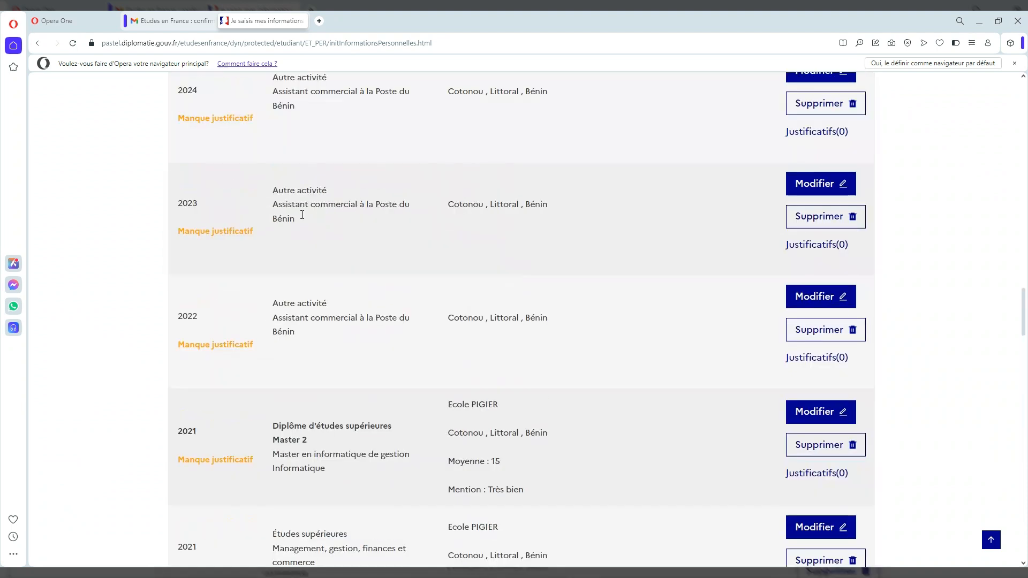
Step: Examine the CV, Statut particulier, Identité and Identifiants et photo sections, including the identity photo requirements
{"action": "scroll", "coordinate": [301, 215], "scroll_direction": "up", "scroll_amount": 9}
{"action": "scroll", "coordinate": [302, 215], "scroll_direction": "up", "scroll_amount": 3}
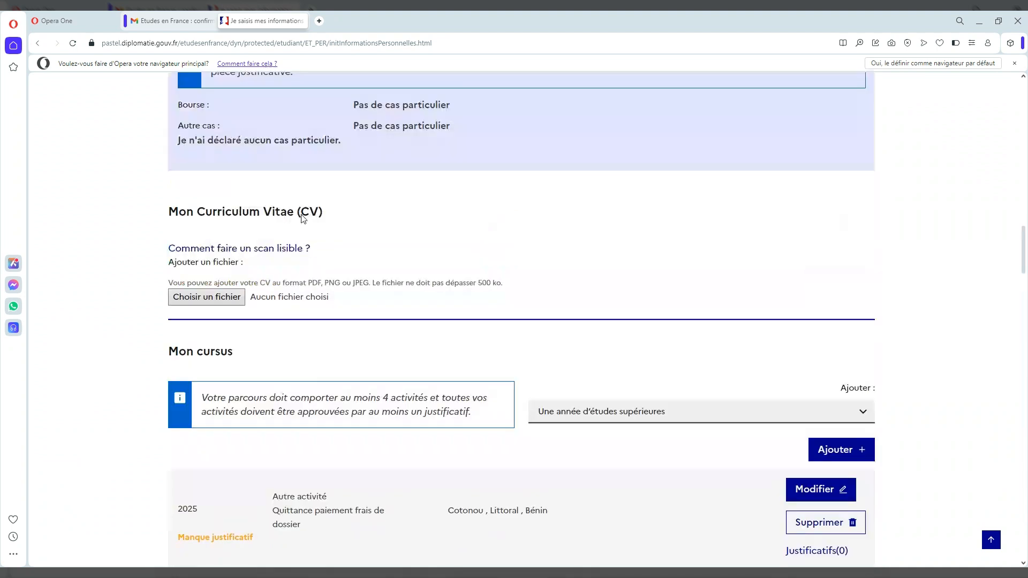
{"action": "scroll", "coordinate": [303, 217], "scroll_direction": "up", "scroll_amount": 2}
{"action": "scroll", "coordinate": [303, 218], "scroll_direction": "up", "scroll_amount": 3}
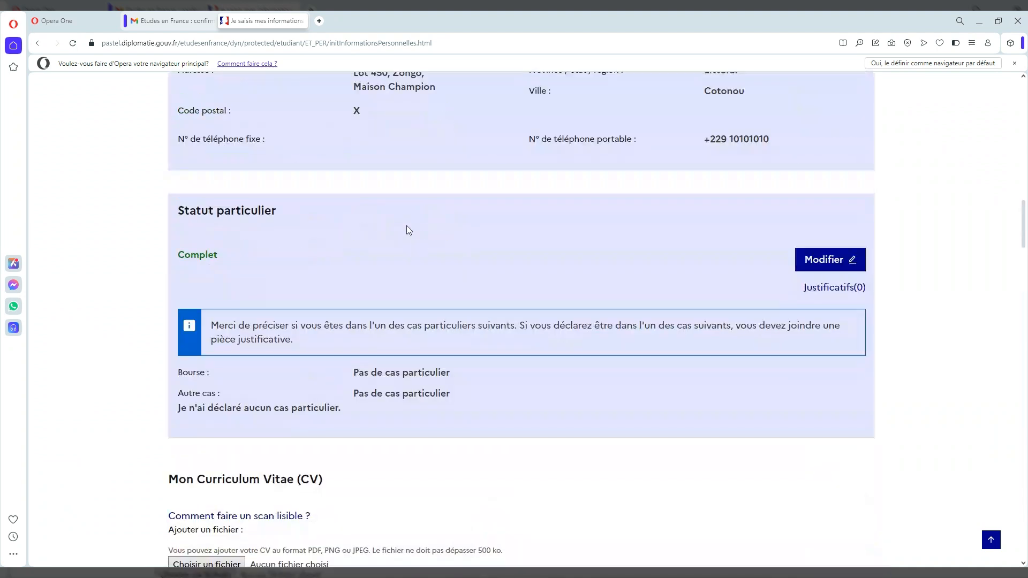
{"action": "scroll", "coordinate": [408, 230], "scroll_direction": "up", "scroll_amount": 4}
{"action": "scroll", "coordinate": [408, 230], "scroll_direction": "up", "scroll_amount": 9}
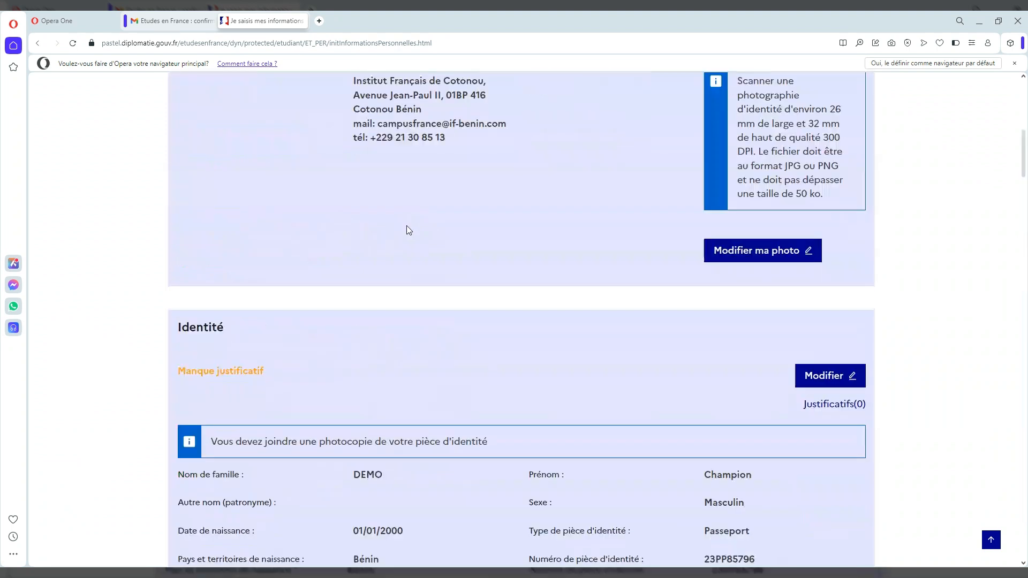
{"action": "scroll", "coordinate": [409, 230], "scroll_direction": "up", "scroll_amount": 7}
{"action": "scroll", "coordinate": [409, 230], "scroll_direction": "down", "scroll_amount": 3}
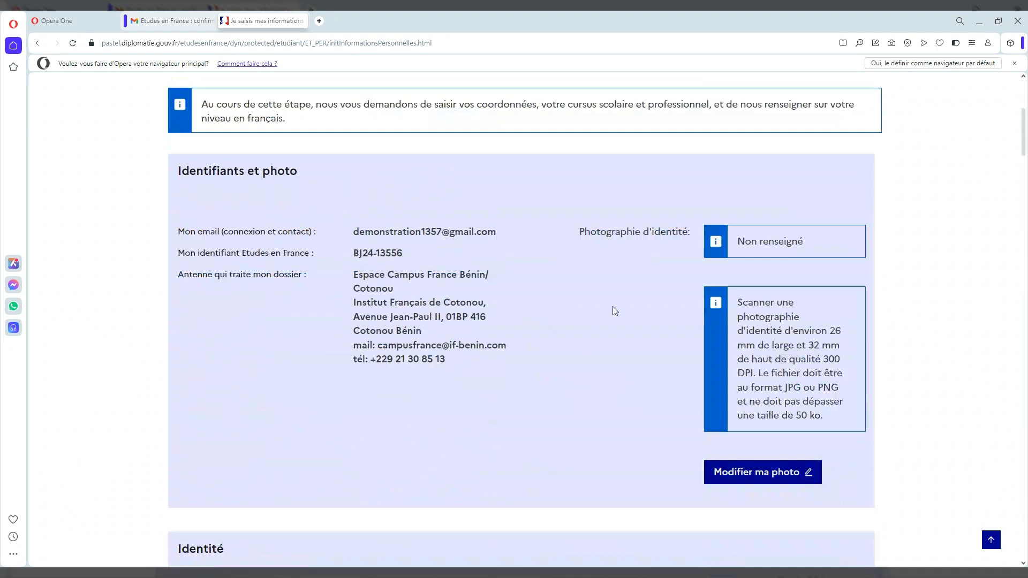
Step: Return to the Je suis candidat page and expand stage "1 - Je saisis mon dossier" to show its sub-steps
{"action": "scroll", "coordinate": [562, 300], "scroll_direction": "up", "scroll_amount": 6}
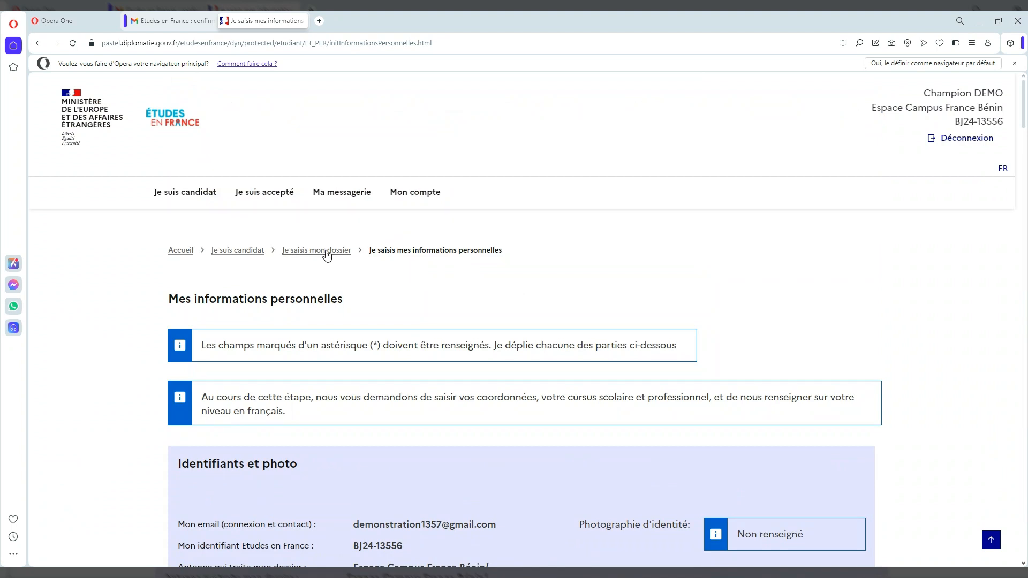
{"action": "left_click", "coordinate": [327, 255]}
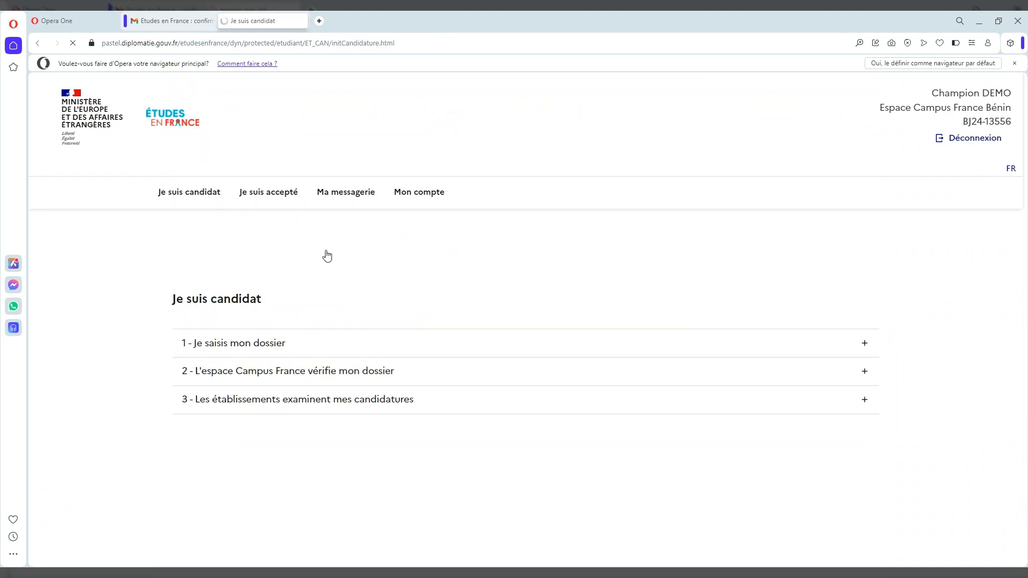
{"action": "left_click", "coordinate": [284, 332]}
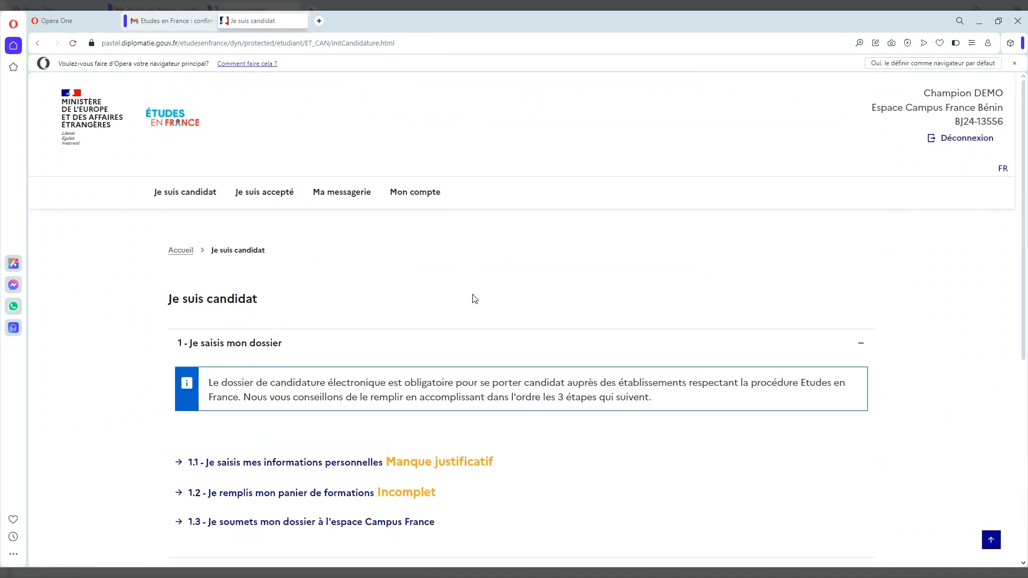
Step: Open "1.1 - Je saisis mes informations personnelles" and review its sections, from the identity details through the cursus entries to the language levels
{"action": "scroll", "coordinate": [474, 299], "scroll_direction": "down", "scroll_amount": 4}
{"action": "scroll", "coordinate": [474, 299], "scroll_direction": "down", "scroll_amount": 2}
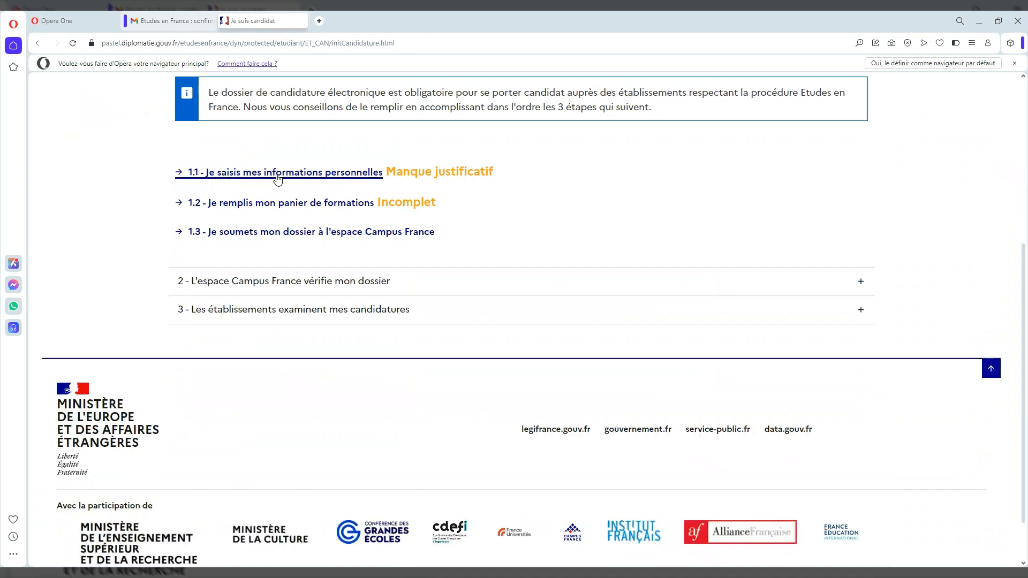
{"action": "left_click", "coordinate": [277, 179]}
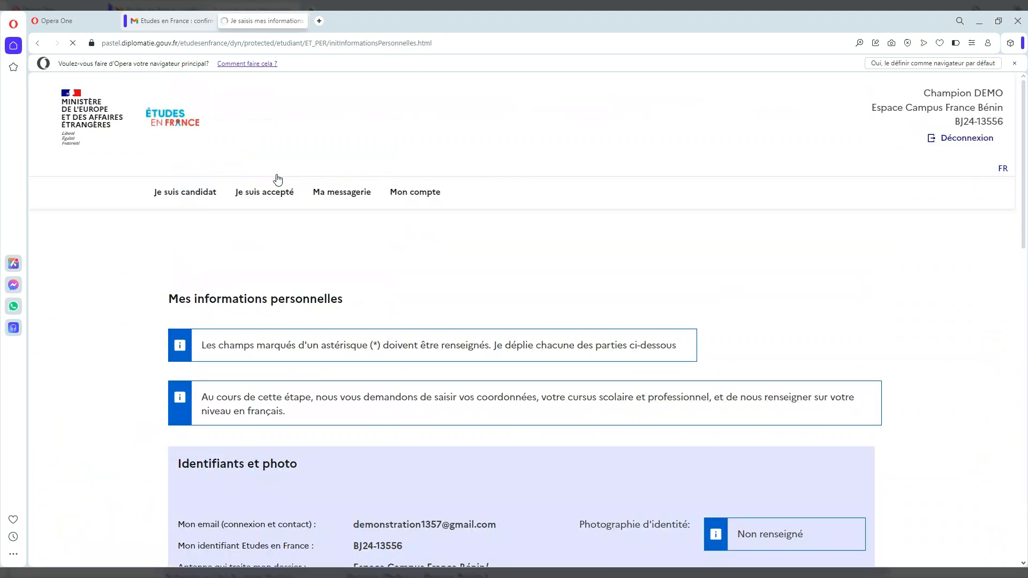
{"action": "scroll", "coordinate": [522, 374], "scroll_direction": "down", "scroll_amount": 10}
{"action": "scroll", "coordinate": [522, 373], "scroll_direction": "down", "scroll_amount": 20}
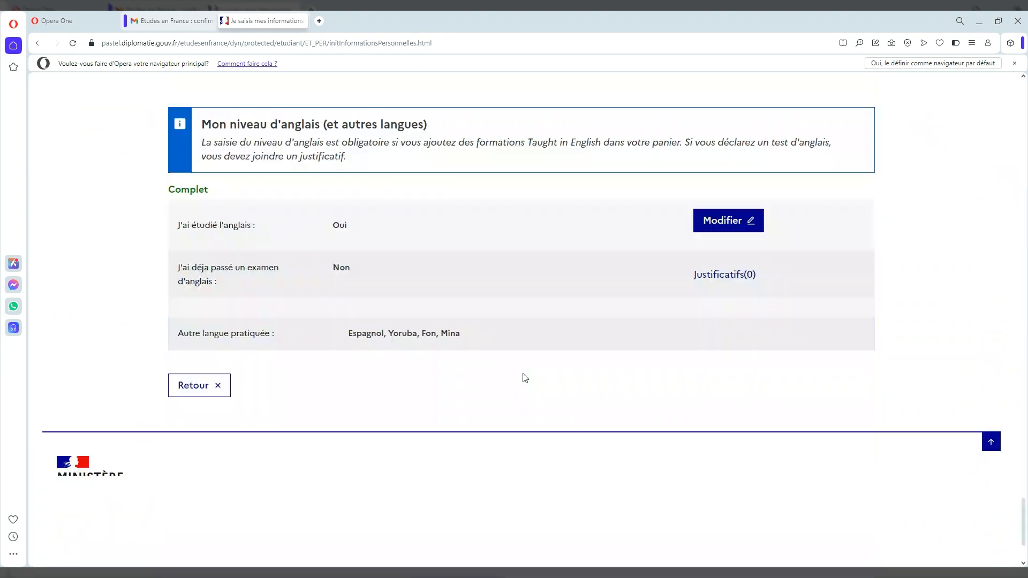
{"action": "scroll", "coordinate": [524, 377], "scroll_direction": "up", "scroll_amount": 3}
{"action": "scroll", "coordinate": [524, 377], "scroll_direction": "up", "scroll_amount": 10}
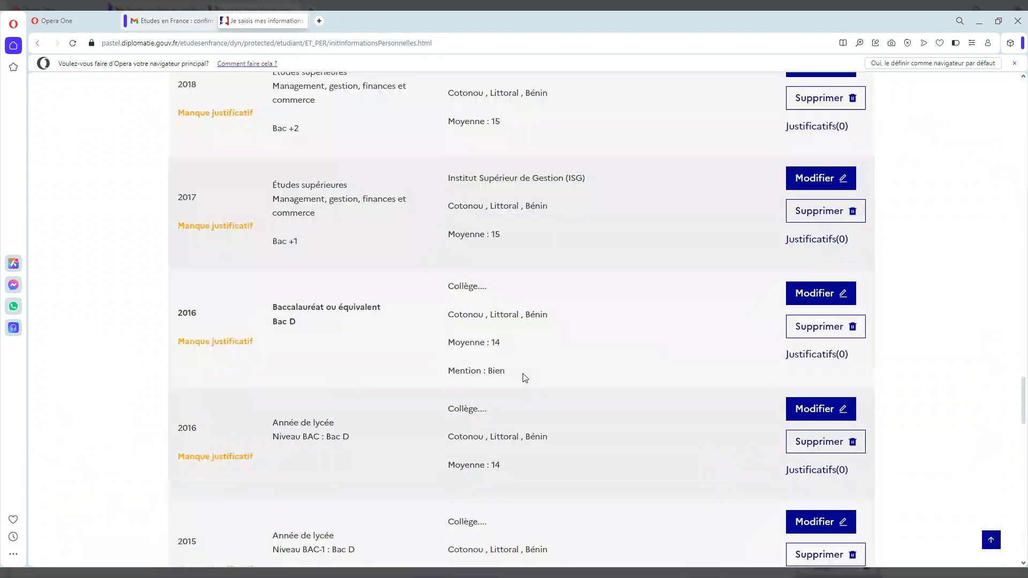
{"action": "scroll", "coordinate": [524, 377], "scroll_direction": "up", "scroll_amount": 15}
{"action": "scroll", "coordinate": [524, 378], "scroll_direction": "up", "scroll_amount": 10}
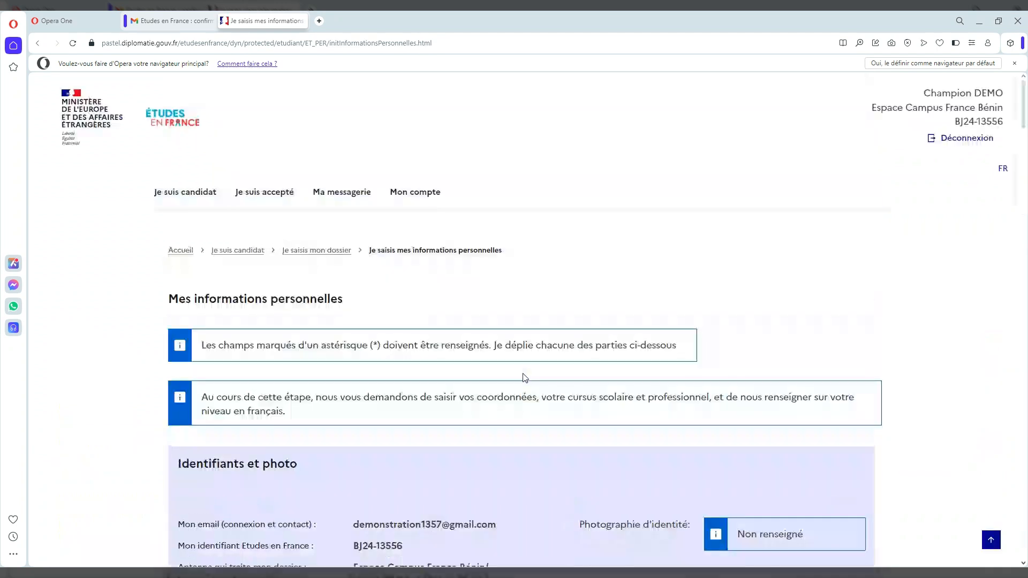
Step: Return to the dossier overview, expand stage "1 - Je saisis mon dossier" and open "1.2 - Je remplis mon panier de formations"
{"action": "left_click", "coordinate": [327, 252]}
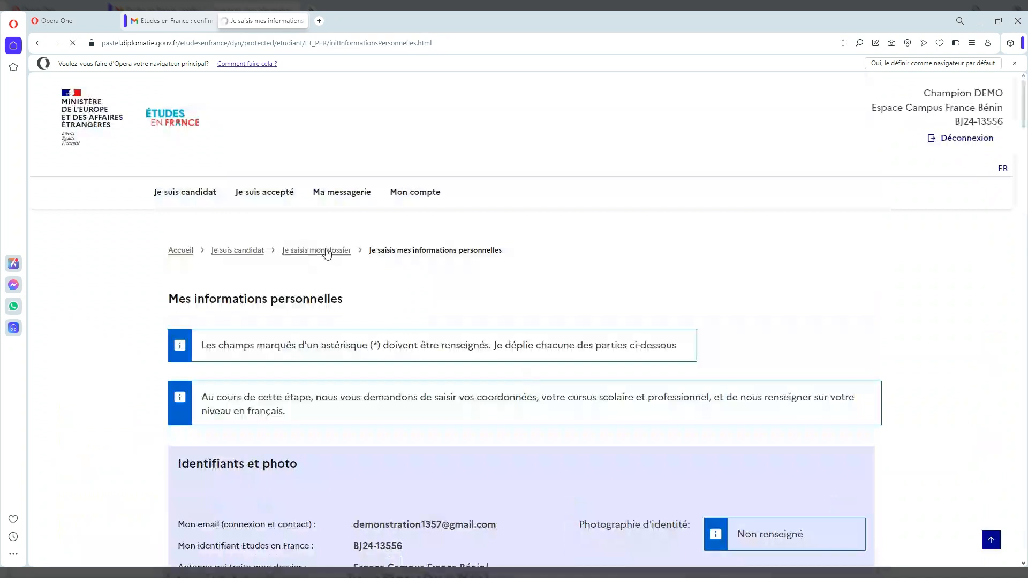
{"action": "left_click", "coordinate": [255, 347]}
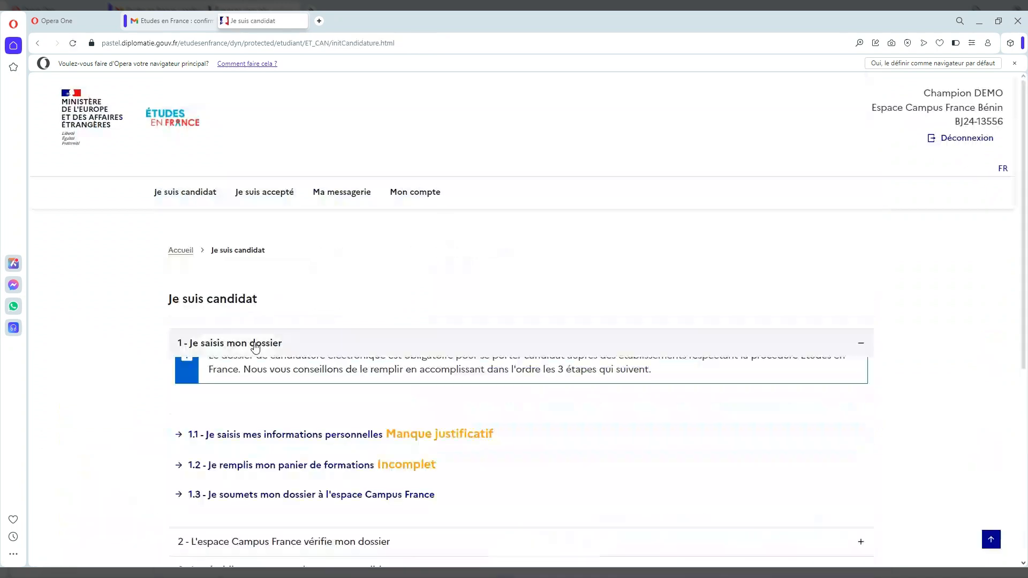
{"action": "scroll", "coordinate": [407, 300], "scroll_direction": "down", "scroll_amount": 5}
{"action": "scroll", "coordinate": [407, 299], "scroll_direction": "up", "scroll_amount": 1}
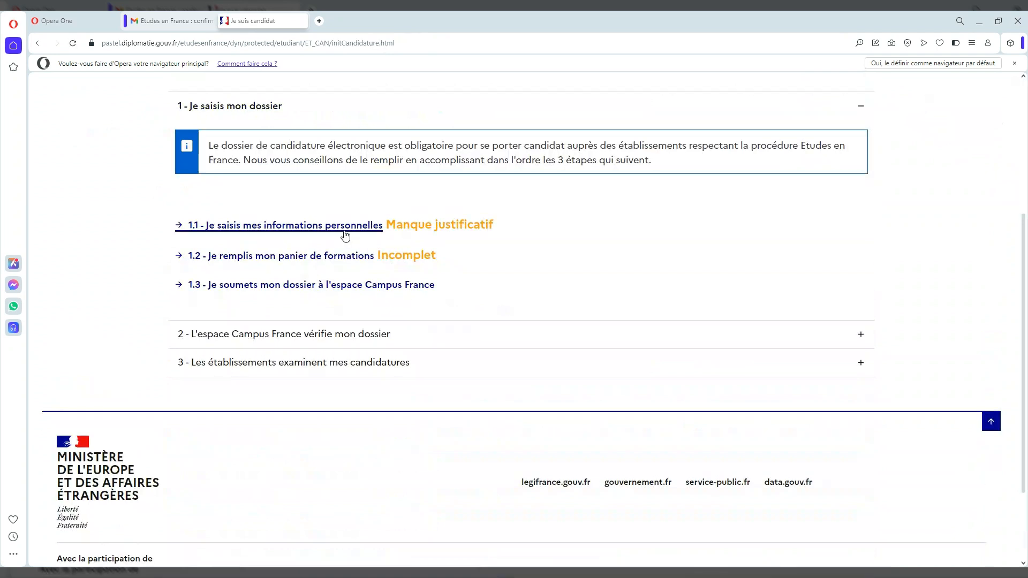
{"action": "left_click", "coordinate": [274, 260]}
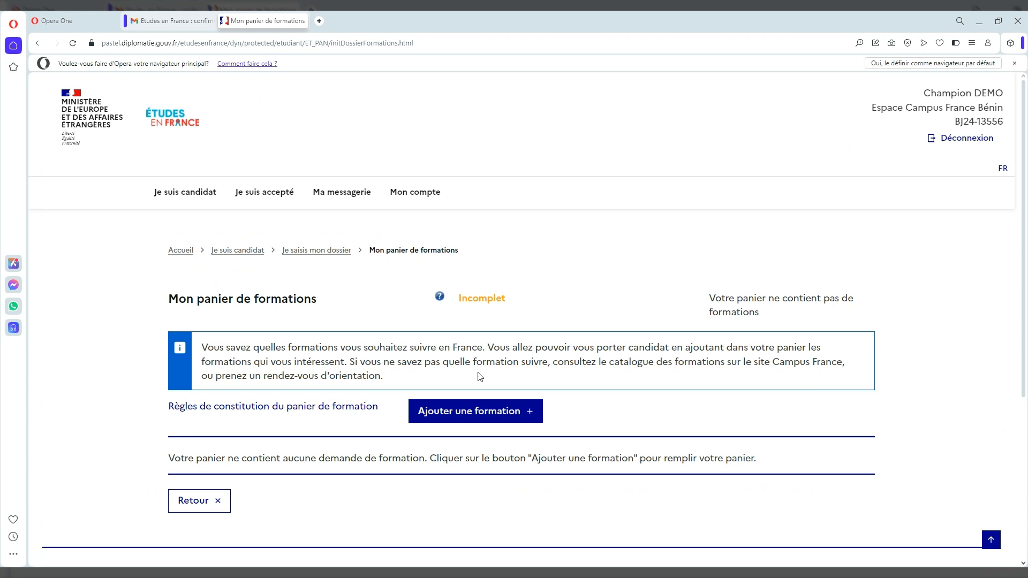
{"action": "scroll", "coordinate": [480, 376], "scroll_direction": "down", "scroll_amount": 1}
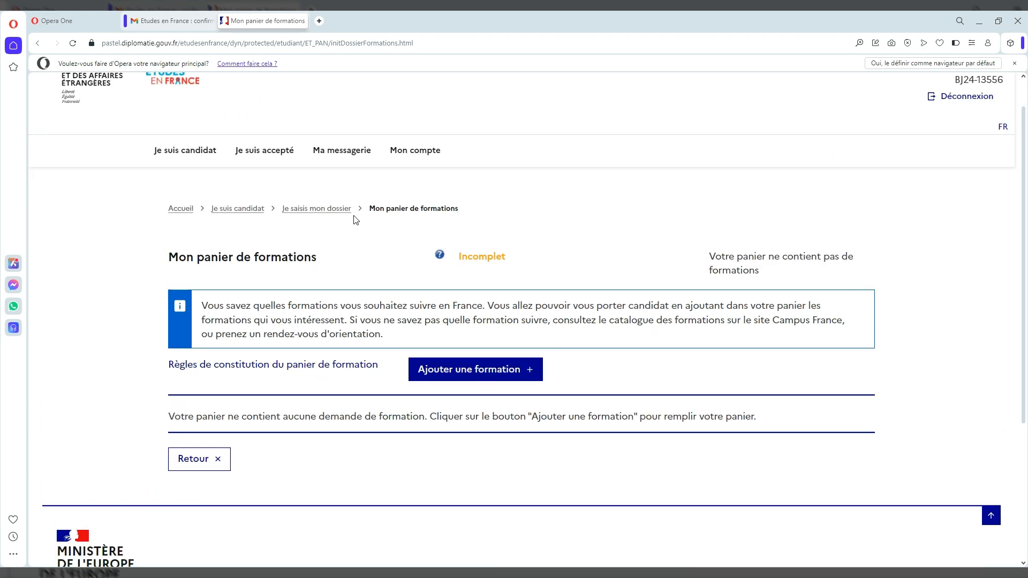